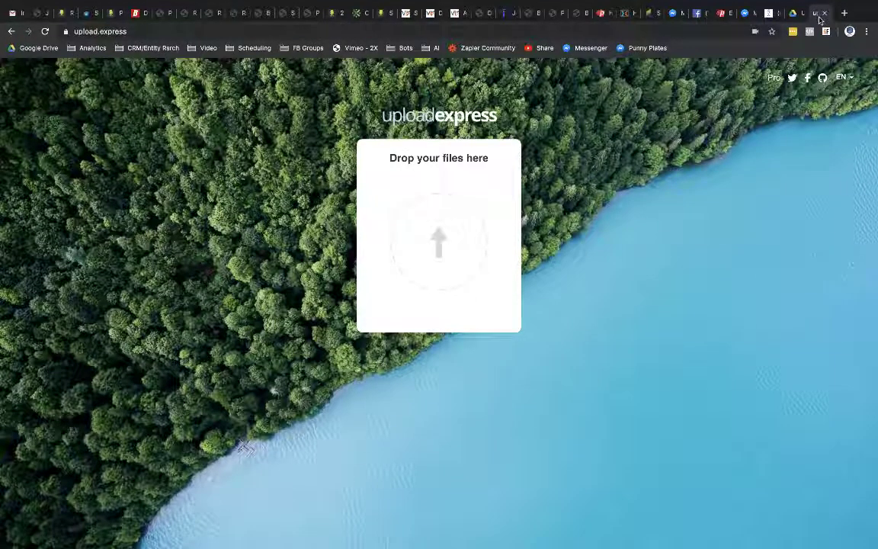
Step: Close the upload.express tab to return to the Drive Uploads folder holding the Energy Bill
{"action": "left_click", "coordinate": [824, 13]}
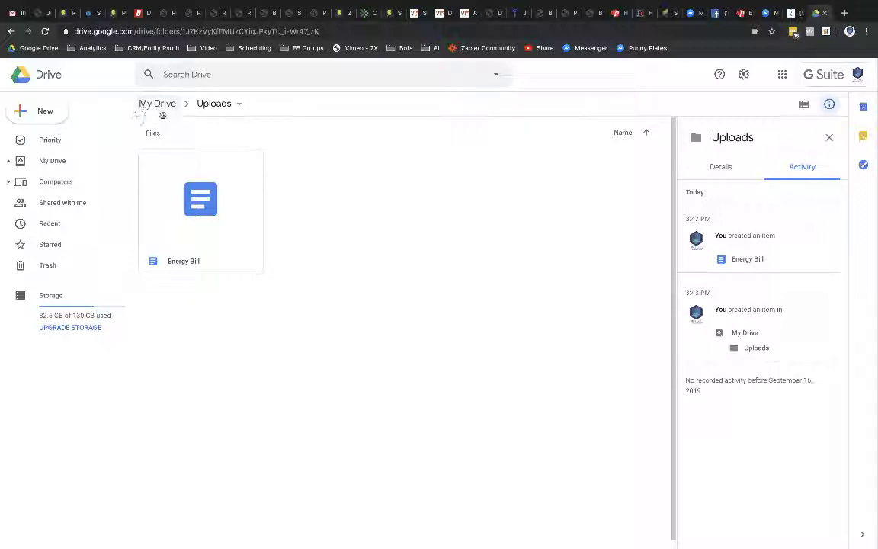
Step: Open Share with others for the Uploads folder from its breadcrumb menu
{"action": "left_click", "coordinate": [238, 107]}
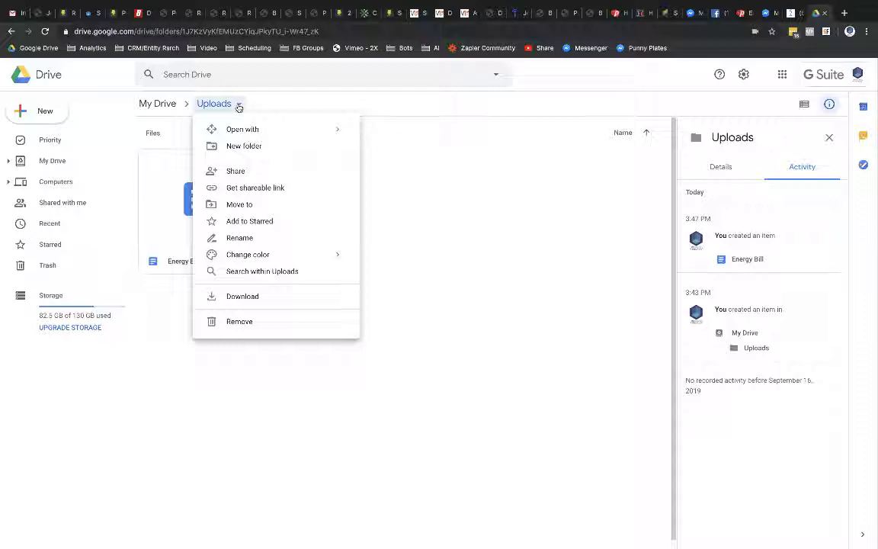
{"action": "left_click", "coordinate": [238, 170]}
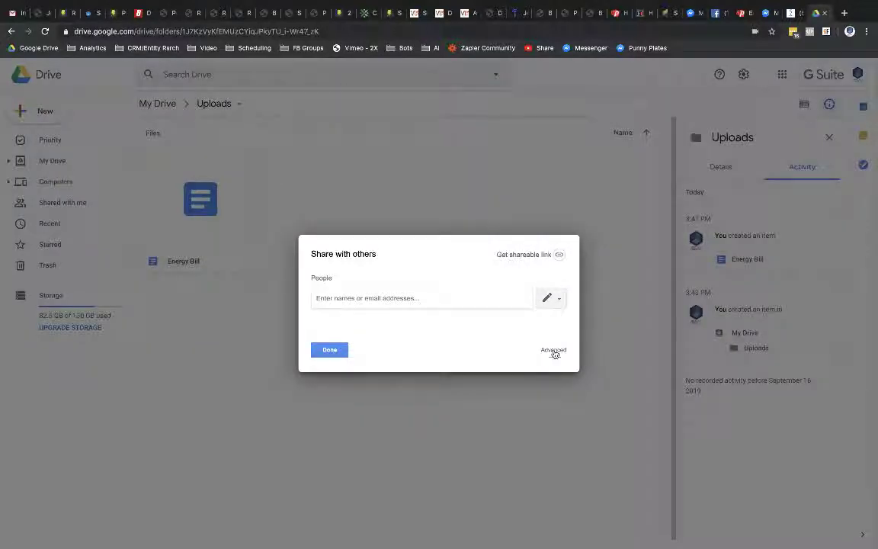
Step: Set Uploads link sharing to On – Anyone with the link, with Can organize, add, & edit
{"action": "left_click", "coordinate": [554, 350]}
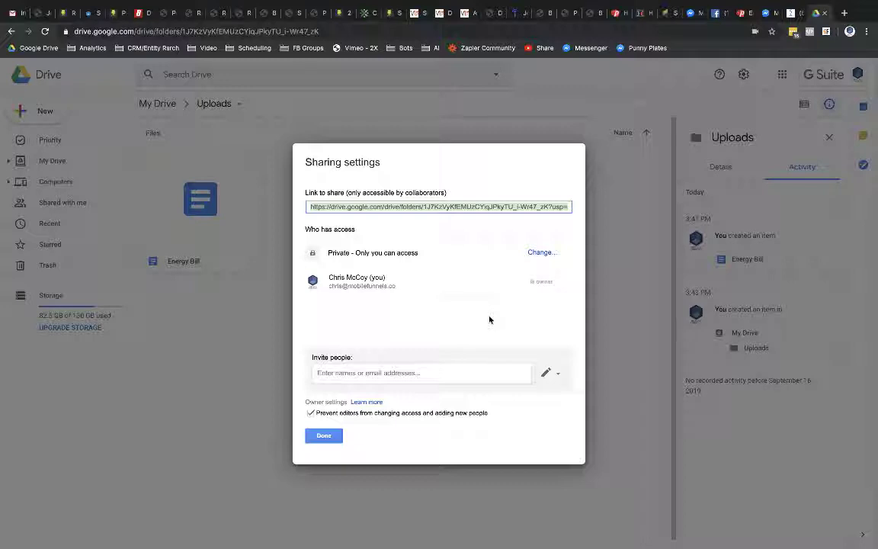
{"action": "left_click", "coordinate": [541, 252]}
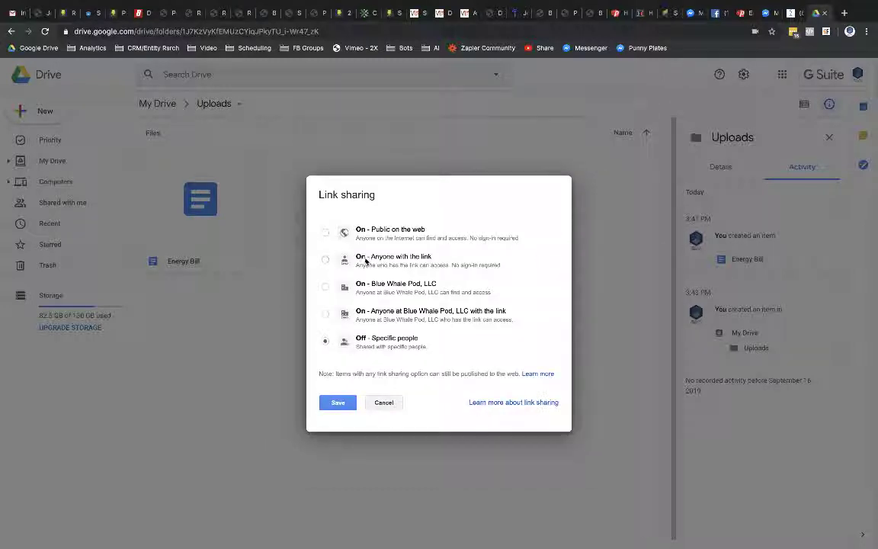
{"action": "left_click", "coordinate": [401, 259]}
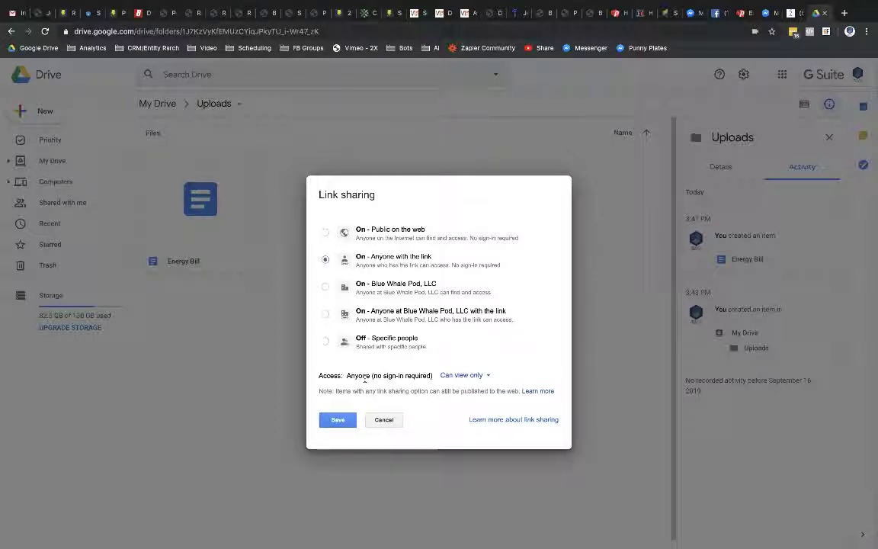
{"action": "left_click", "coordinate": [463, 375]}
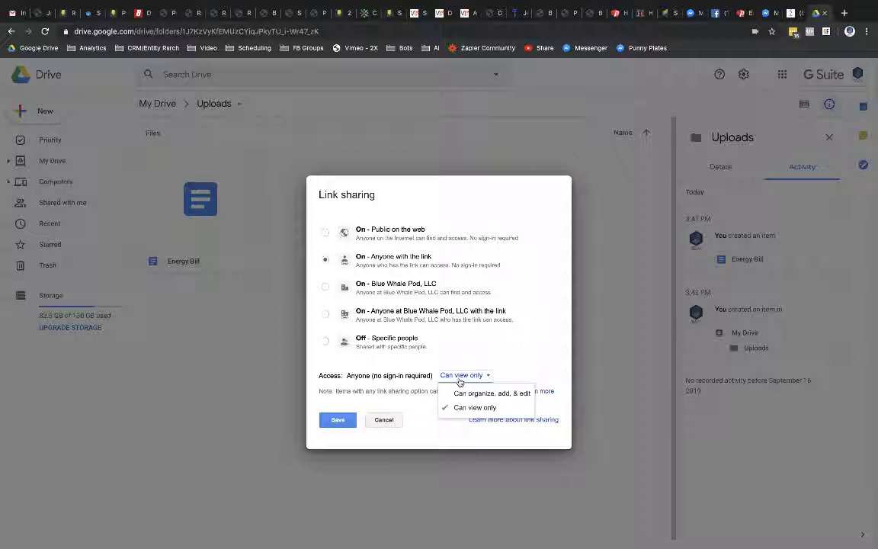
{"action": "left_click", "coordinate": [460, 393]}
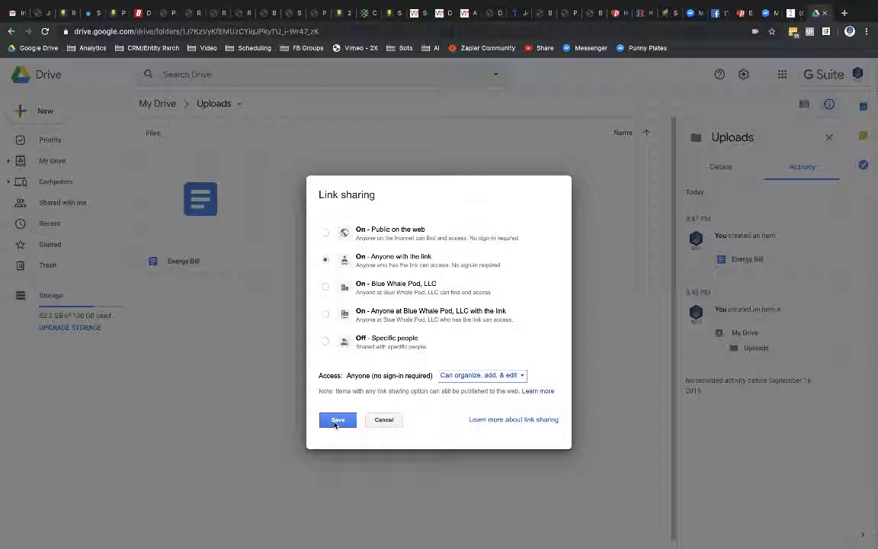
Step: Save the anyone-with-the-link edit access and close the Sharing settings dialog
{"action": "left_click", "coordinate": [336, 421]}
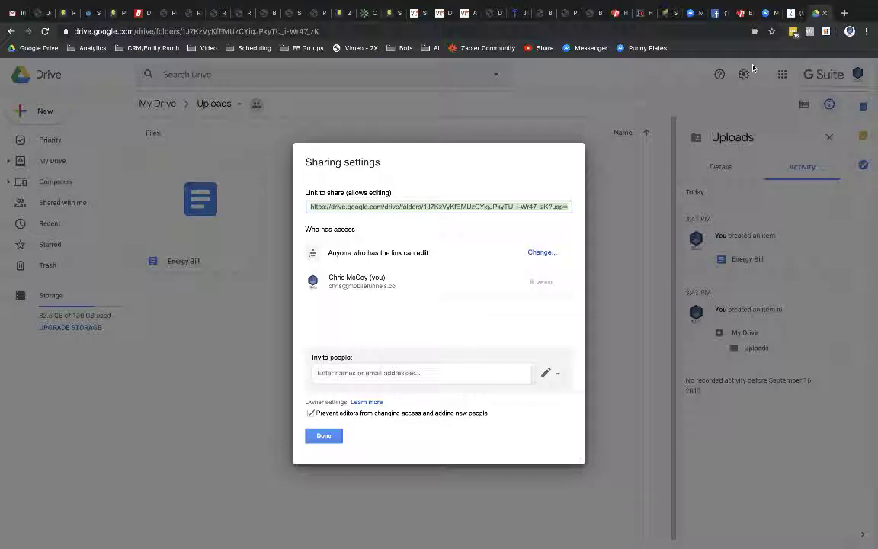
{"action": "left_click", "coordinate": [325, 435]}
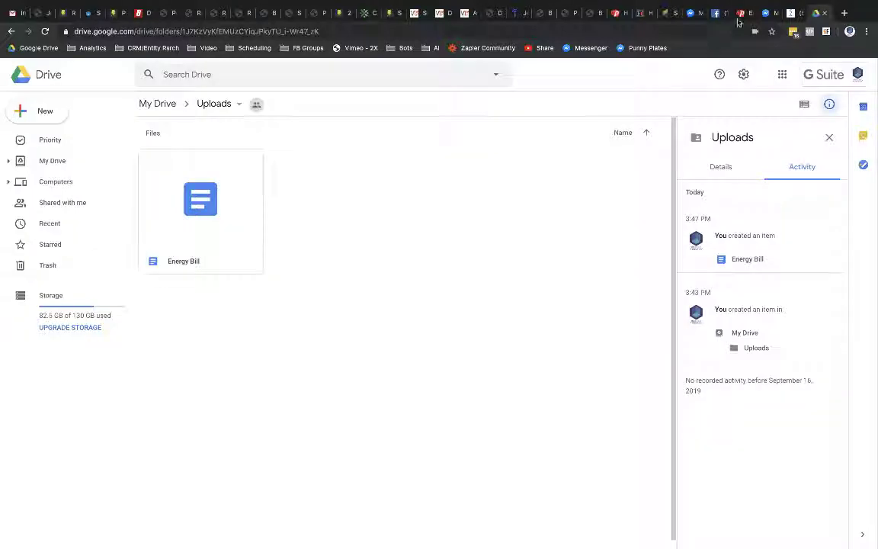
Step: Paste the Drive Uploads folder link as the thank-you page's Redirect URL and save
{"action": "left_click", "coordinate": [739, 14]}
{"action": "left_click", "coordinate": [125, 318]}
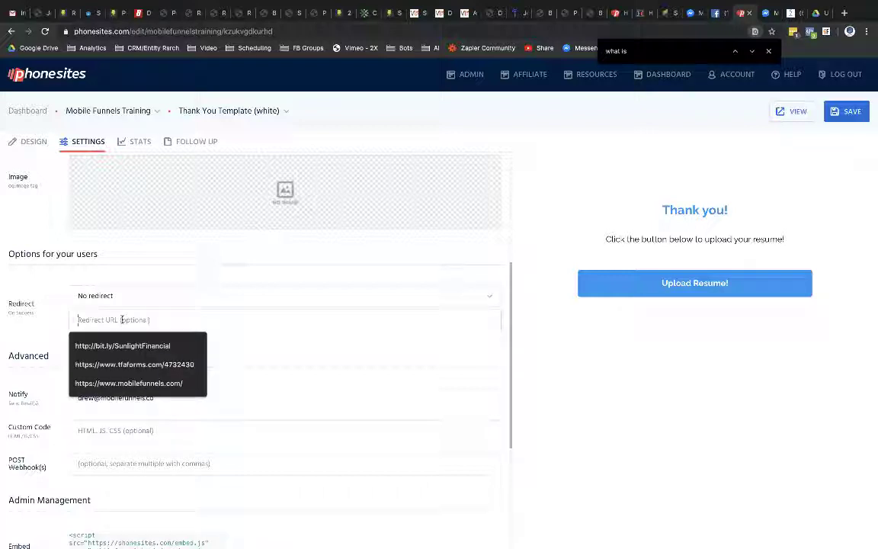
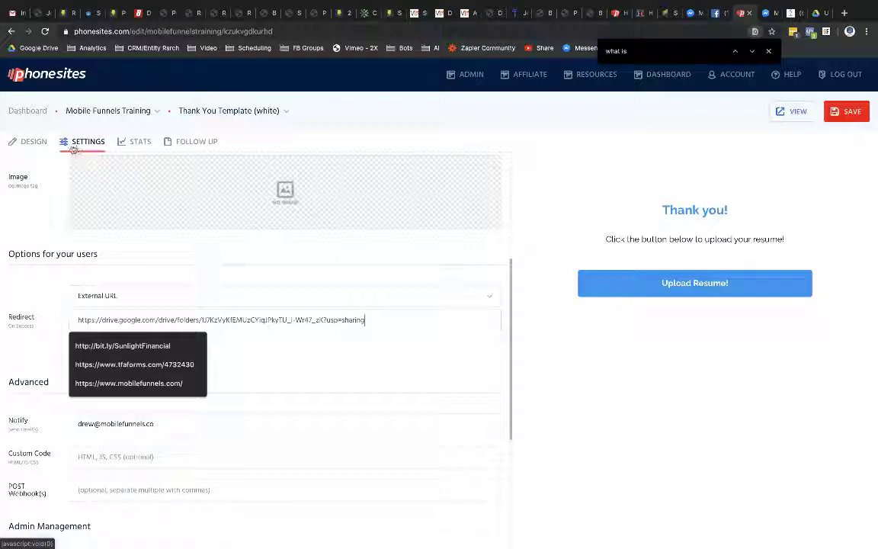
{"action": "left_click", "coordinate": [79, 325]}
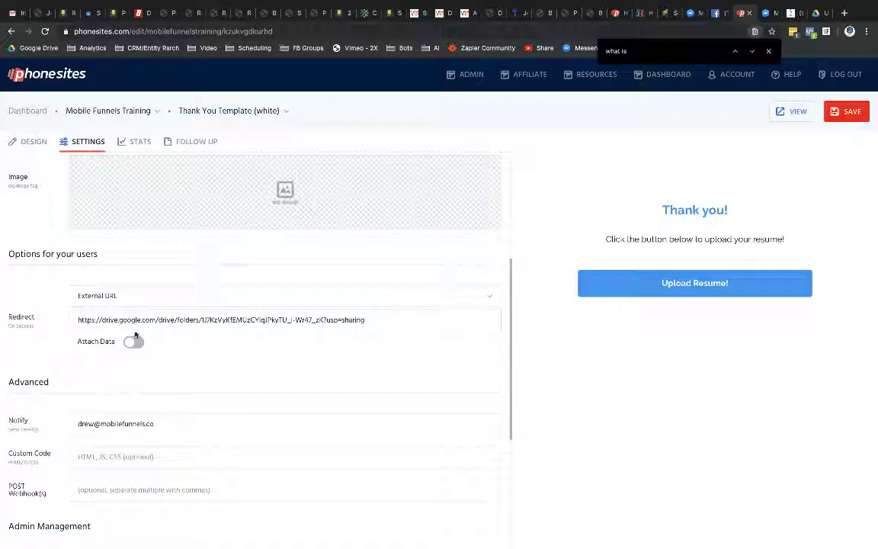
{"action": "left_click", "coordinate": [846, 112]}
Step: Check that the live page's Upload Resume! button opens the Drive Uploads folder, then close it
{"action": "left_click", "coordinate": [792, 114], "text": "super"}
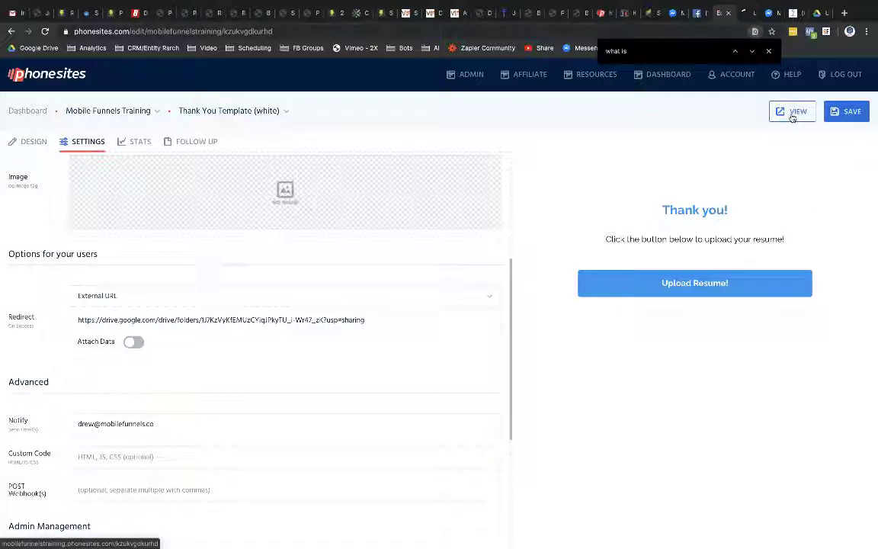
{"action": "left_click", "coordinate": [743, 14]}
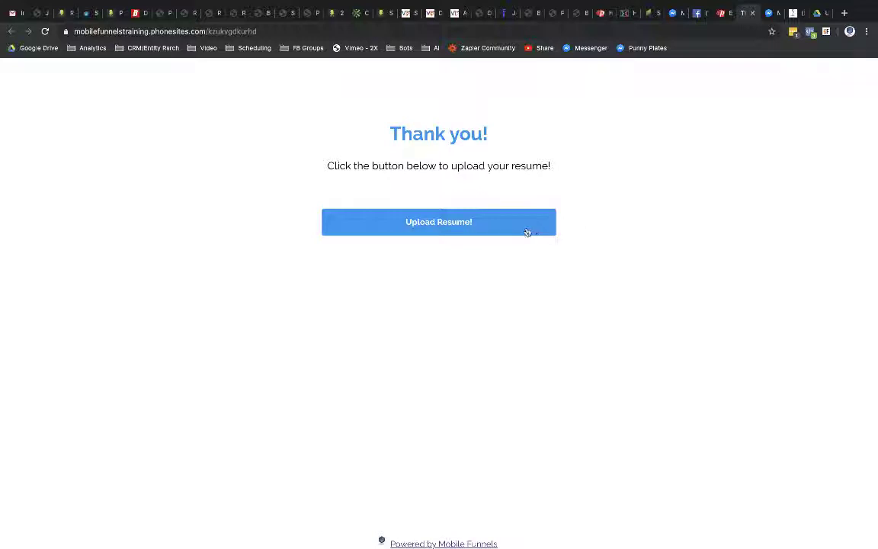
{"action": "left_click", "coordinate": [474, 225]}
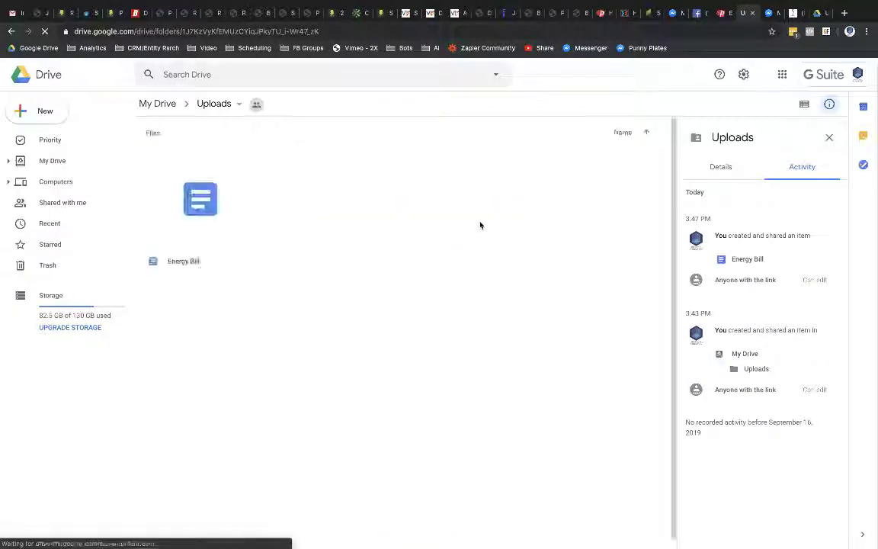
{"action": "right_click", "coordinate": [310, 211]}
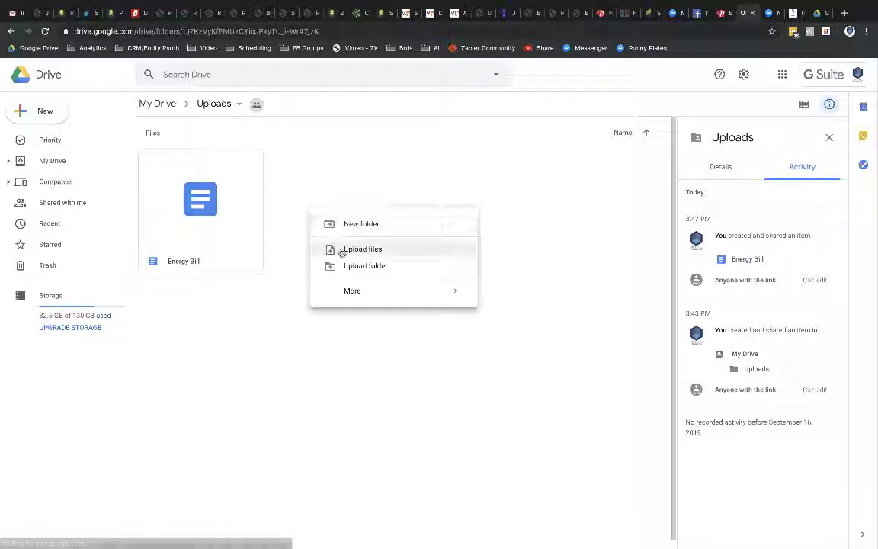
{"action": "left_click", "coordinate": [567, 227]}
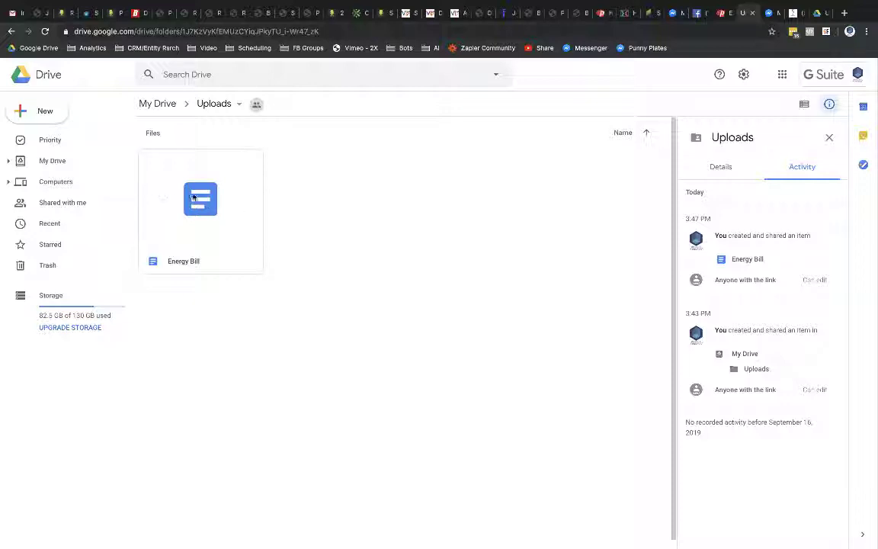
{"action": "left_click", "coordinate": [752, 13]}
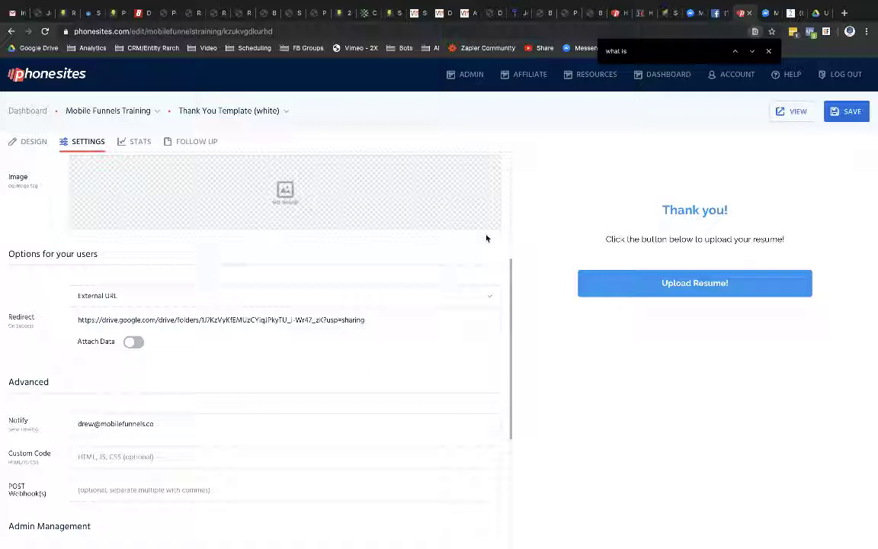
Step: Delete the thank-you page's Redirect URL, save the page, and go to ManyChat's Flows
{"action": "scroll", "coordinate": [486, 251], "scroll_direction": "up", "scroll_amount": 1}
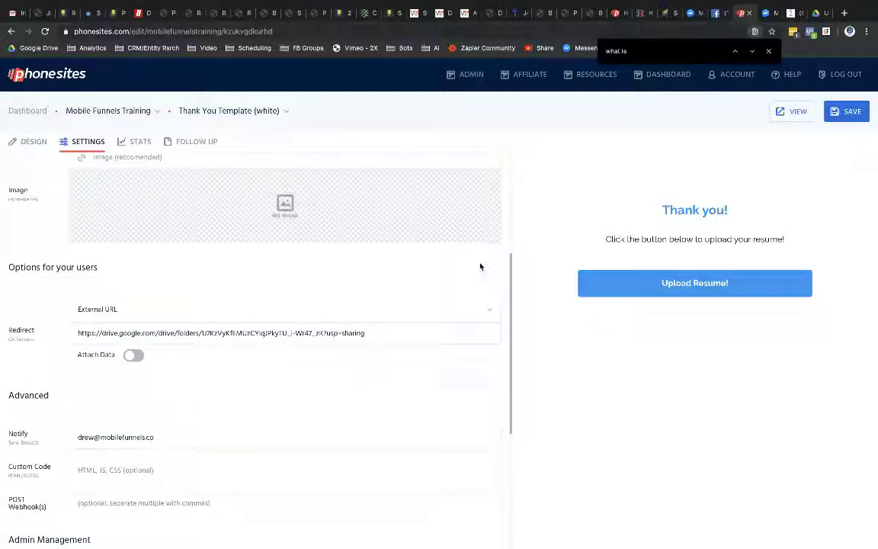
{"action": "scroll", "coordinate": [480, 266], "scroll_direction": "down", "scroll_amount": 1}
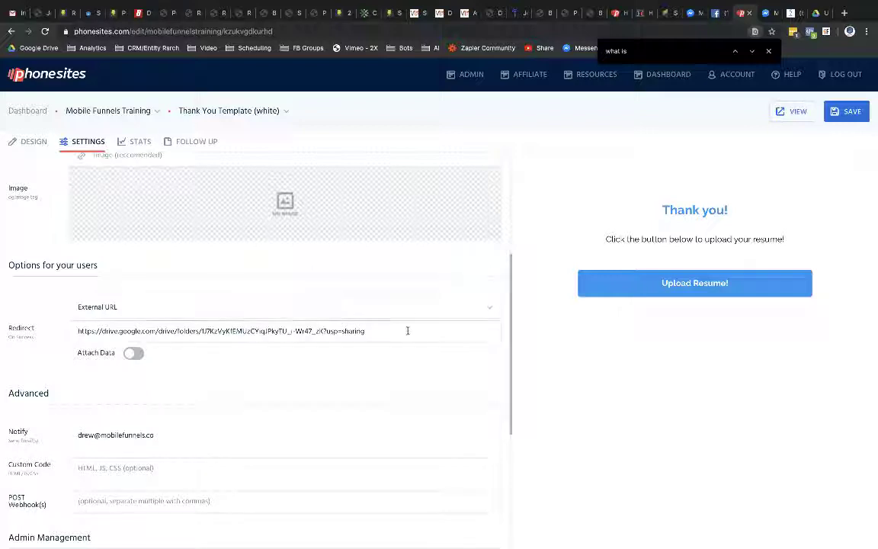
{"action": "left_click_drag", "start_coordinate": [407, 330], "coordinate": [92, 314]}
{"action": "key", "text": "BackSpace"}
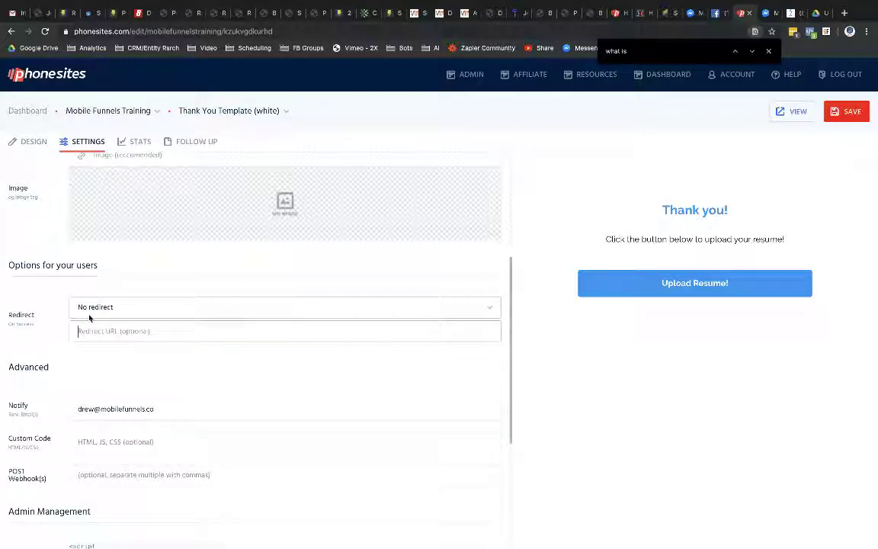
{"action": "left_click", "coordinate": [835, 116]}
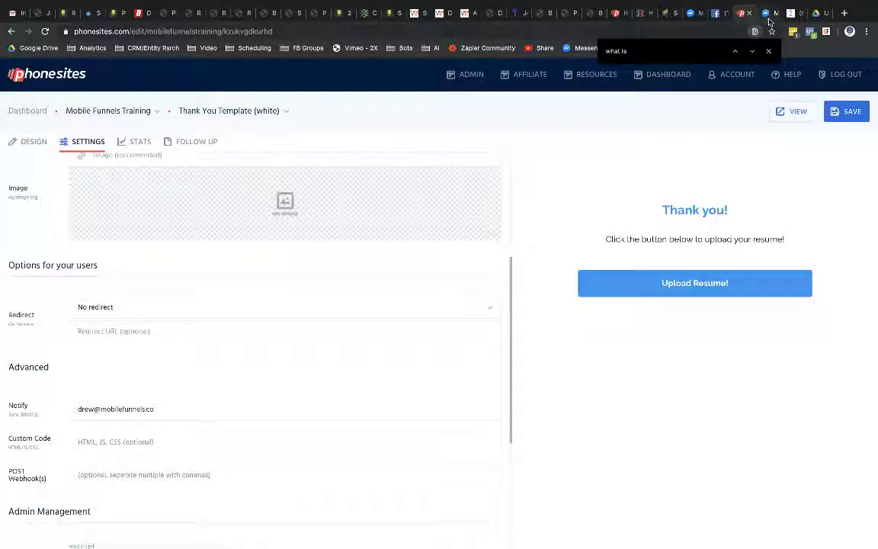
{"action": "left_click", "coordinate": [794, 13]}
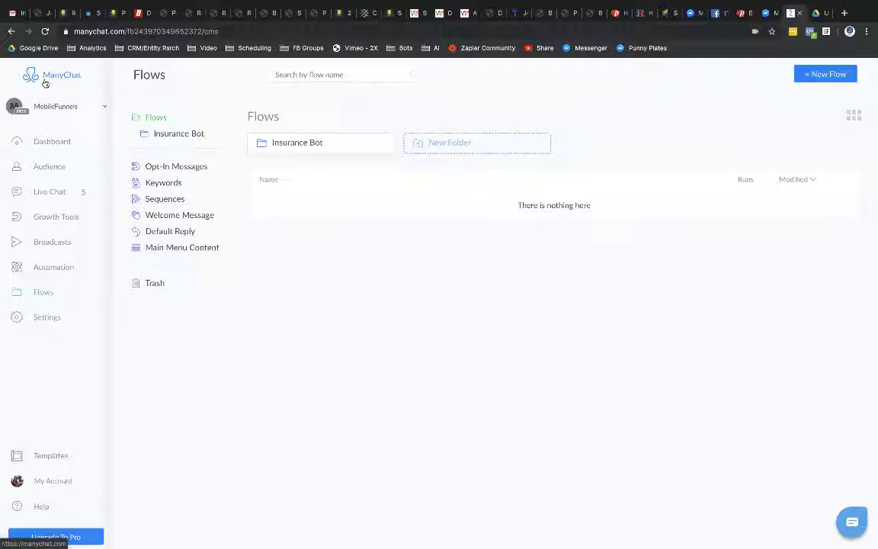
Step: Create a Messenger Ref URL growth tool, then return to PhoneSites' No-redirect thank-you settings
{"action": "left_click", "coordinate": [52, 219]}
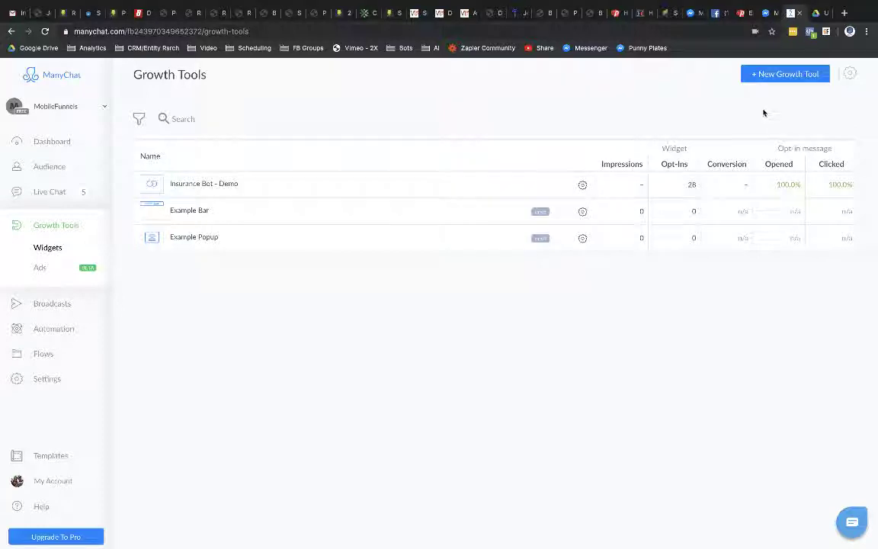
{"action": "left_click", "coordinate": [762, 74]}
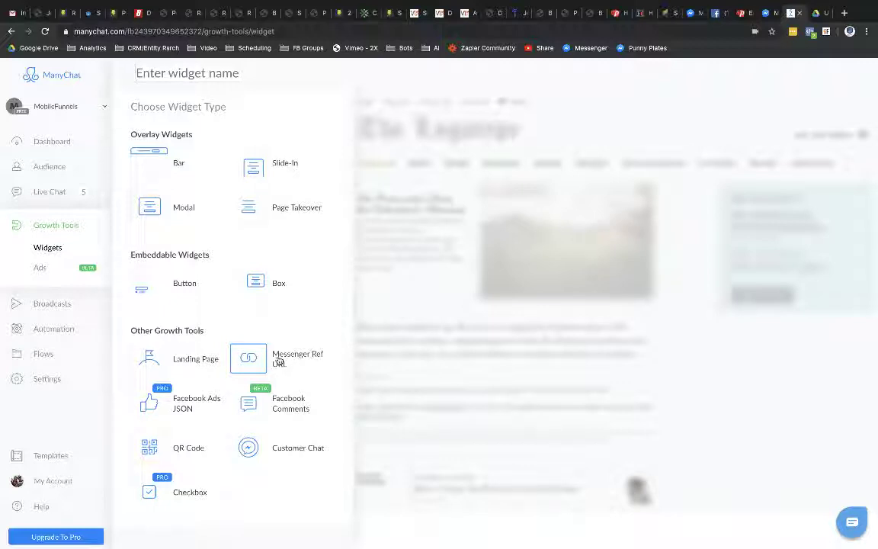
{"action": "left_click", "coordinate": [740, 13]}
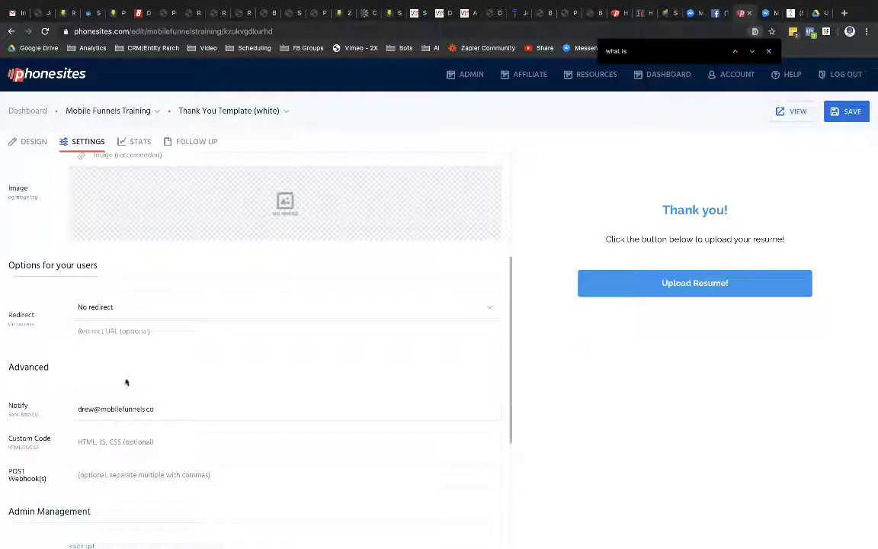
{"action": "left_click", "coordinate": [138, 333]}
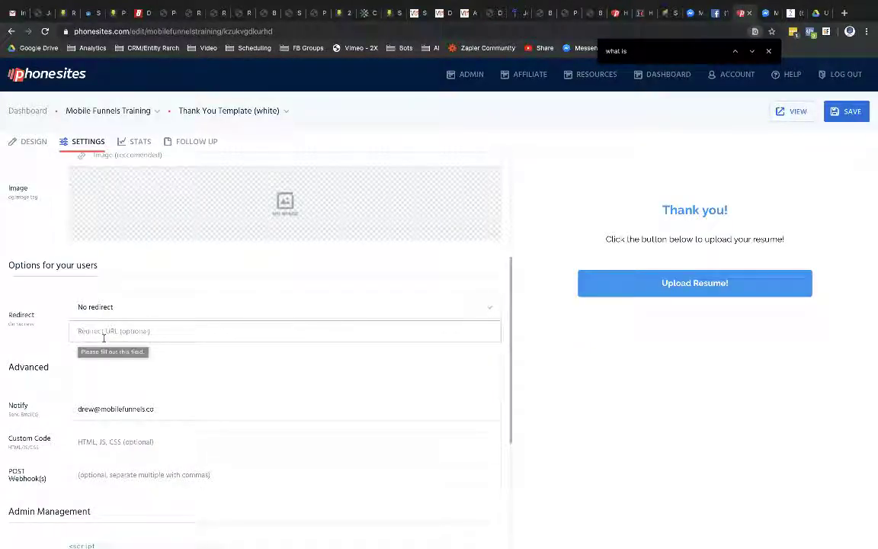
{"action": "left_click", "coordinate": [791, 12]}
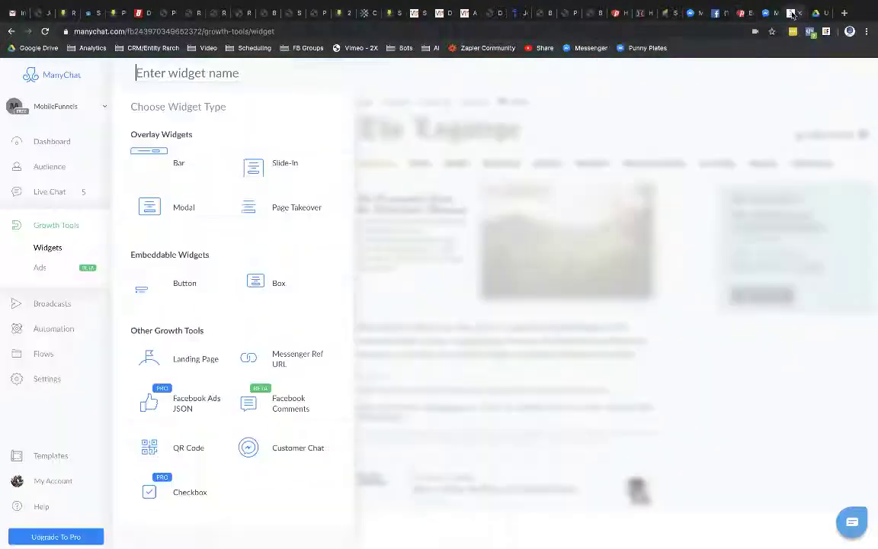
{"action": "left_click", "coordinate": [281, 363]}
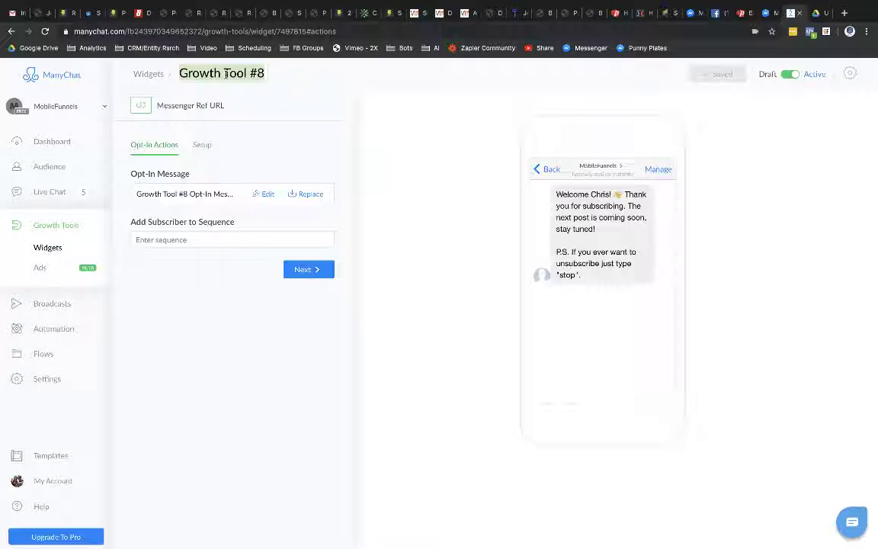
{"action": "left_click", "coordinate": [739, 13]}
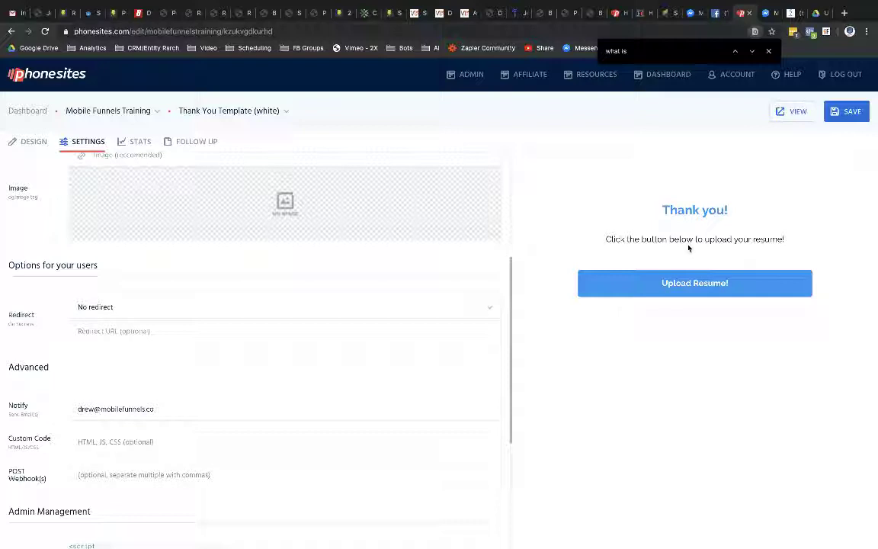
Step: Retitle the ManyChat widget from 'Growth Tool #8' to 'Resume Landing Page'
{"action": "left_click", "coordinate": [791, 13]}
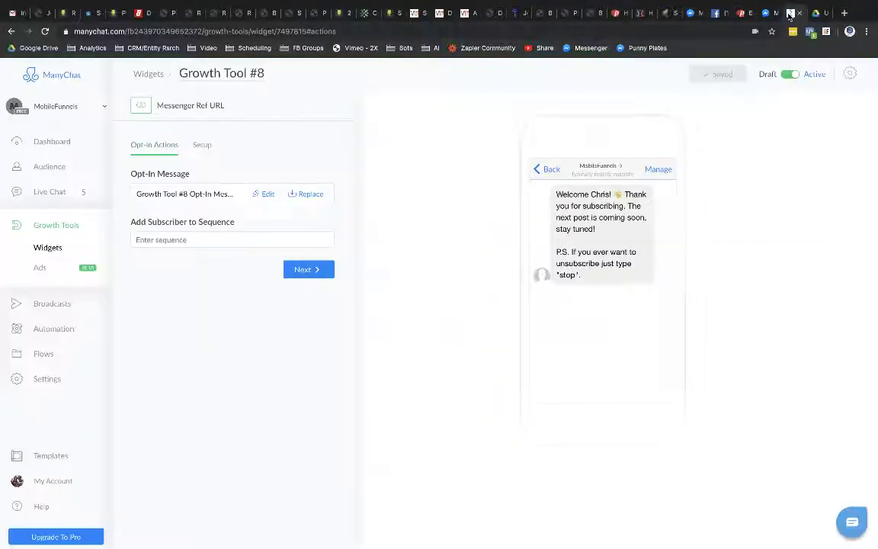
{"action": "left_click", "coordinate": [220, 72]}
{"action": "key", "text": "BackSpace"}
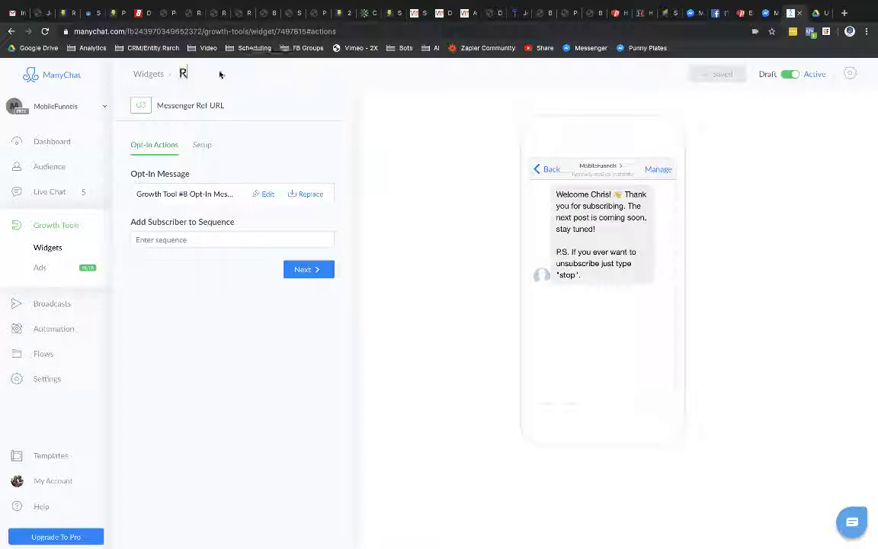
{"action": "type", "text": "Resume Landing Page"}
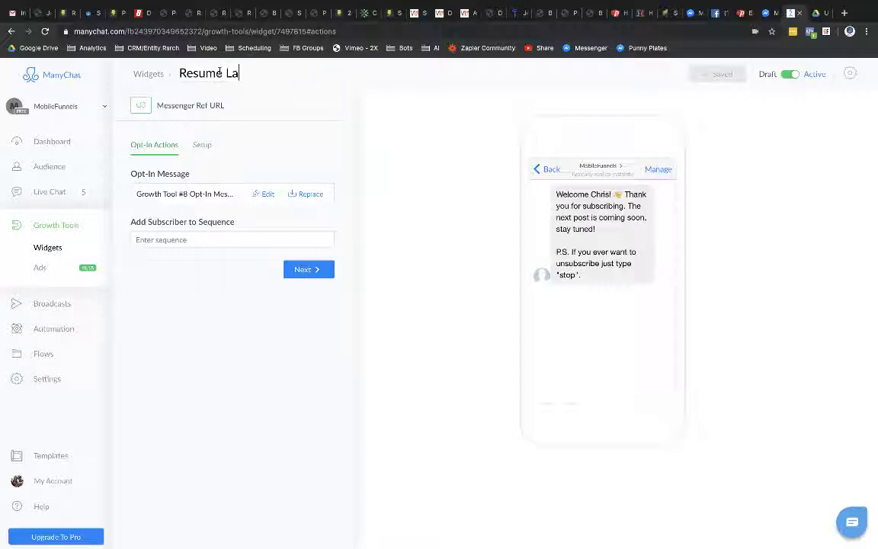
{"action": "left_click", "coordinate": [440, 139]}
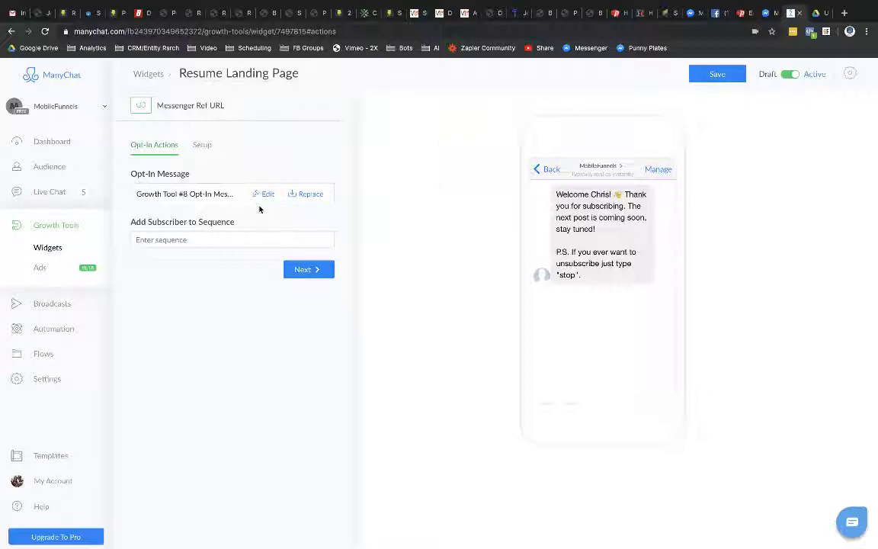
Step: Save the widget with Custom Ref parameter 'resume' and copy its ref=resume Messenger URL
{"action": "left_click", "coordinate": [306, 271]}
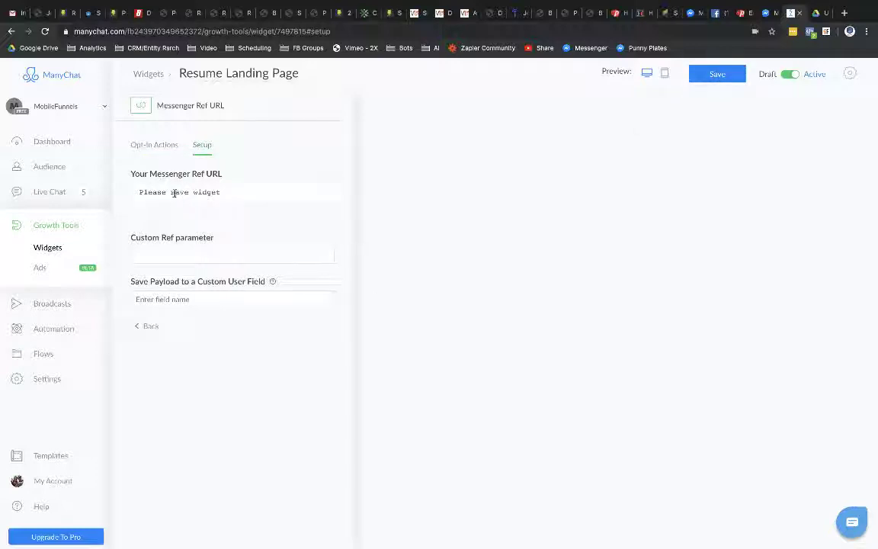
{"action": "left_click", "coordinate": [711, 75]}
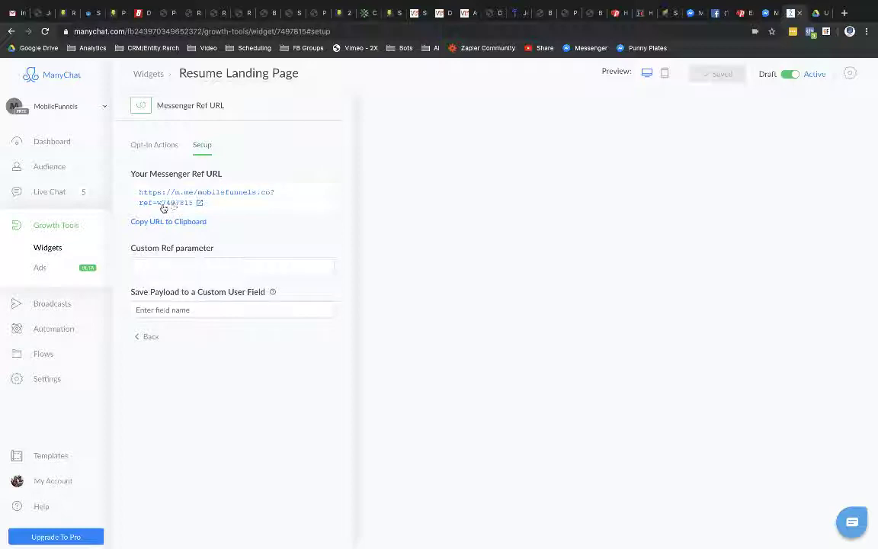
{"action": "left_click", "coordinate": [160, 263]}
{"action": "type", "text": "re"}
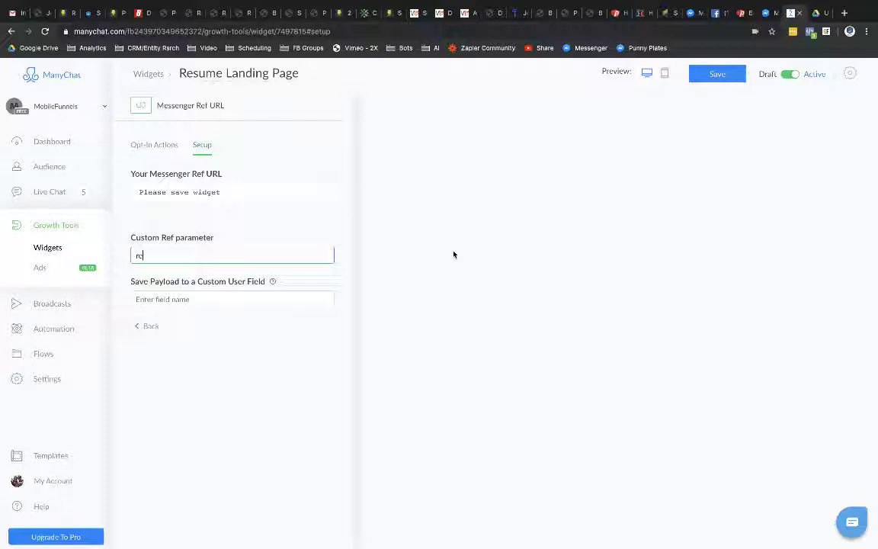
{"action": "type", "text": "sume"}
{"action": "left_click", "coordinate": [720, 74]}
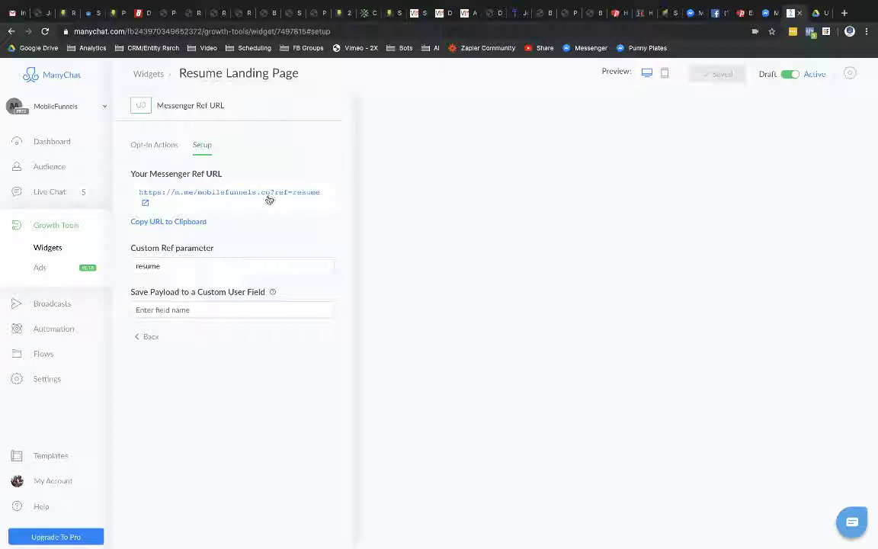
{"action": "left_click", "coordinate": [175, 222]}
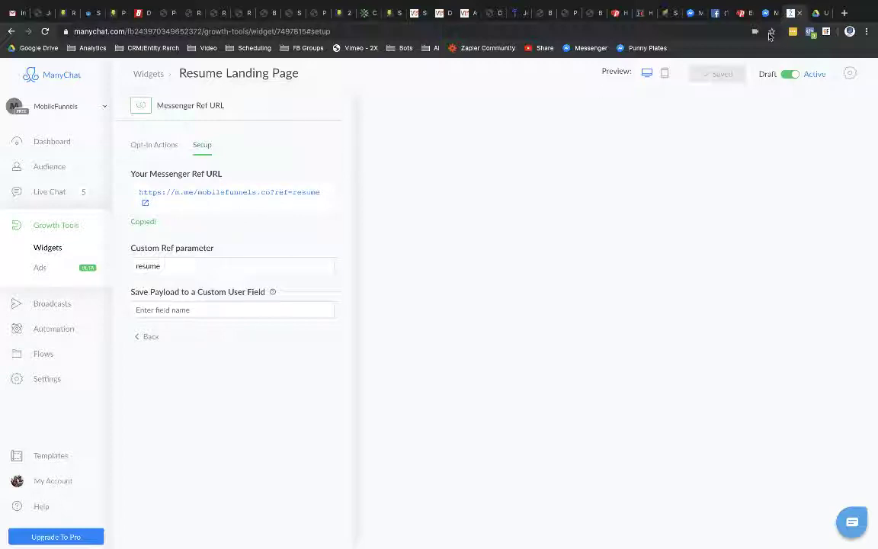
Step: Paste the m.me/mobilefunnels.co?ref=resume link as the thank-you page's External URL redirect and save it
{"action": "left_click", "coordinate": [740, 13]}
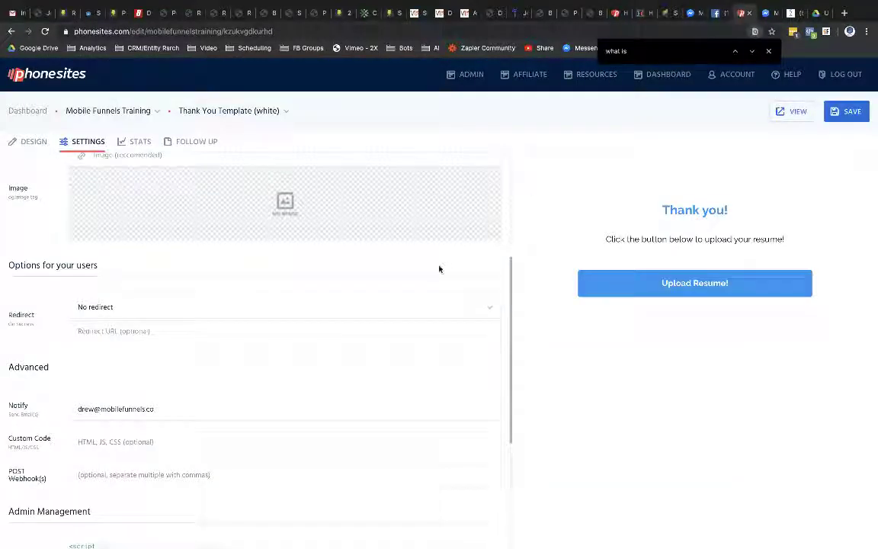
{"action": "left_click", "coordinate": [147, 331]}
{"action": "key", "text": "ctrl+v"}
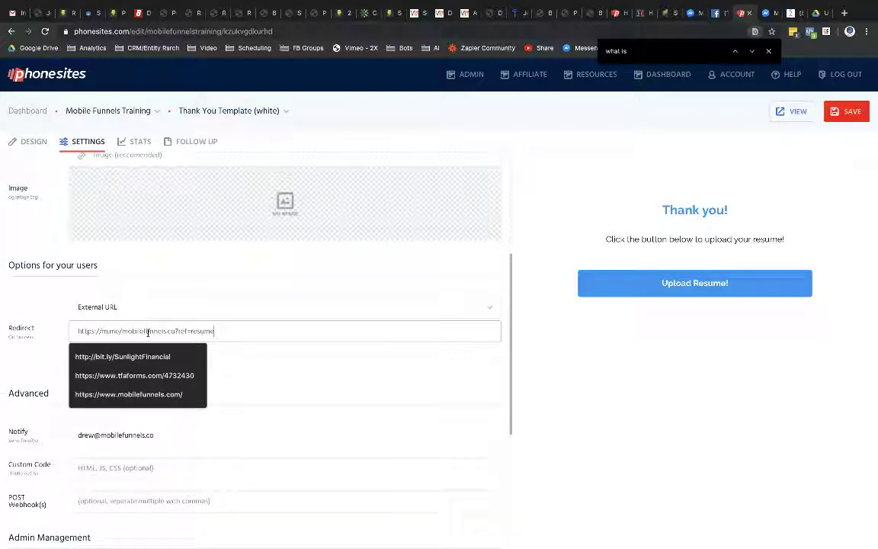
{"action": "left_click", "coordinate": [249, 362]}
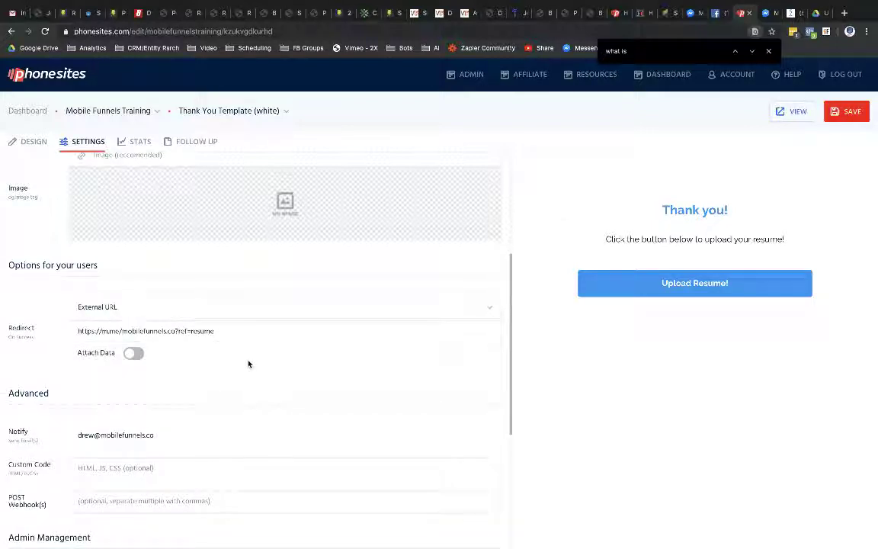
{"action": "left_click", "coordinate": [848, 112]}
{"action": "left_click", "coordinate": [792, 13]}
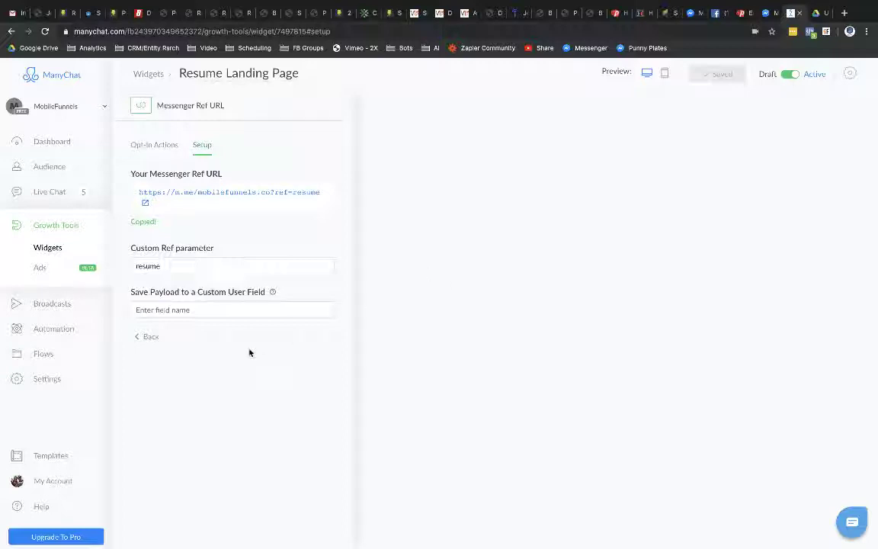
Step: Open the Opt-In Message flow from the widget's Opt-In Actions and try to remove its starting step
{"action": "left_click", "coordinate": [141, 336]}
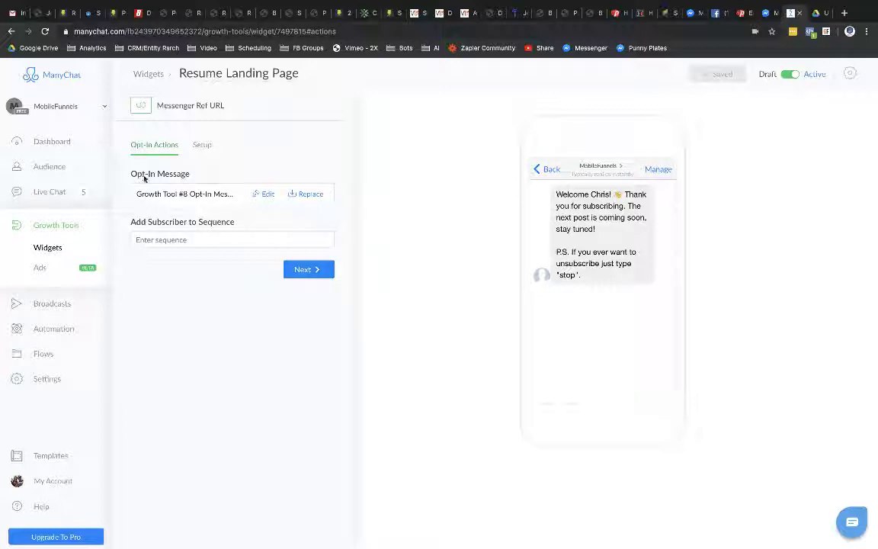
{"action": "left_click", "coordinate": [268, 195]}
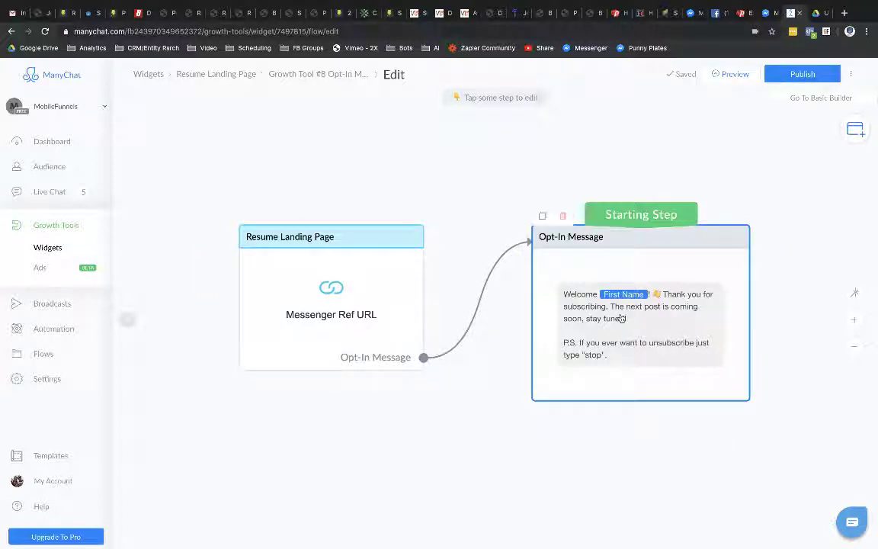
{"action": "left_click", "coordinate": [563, 218]}
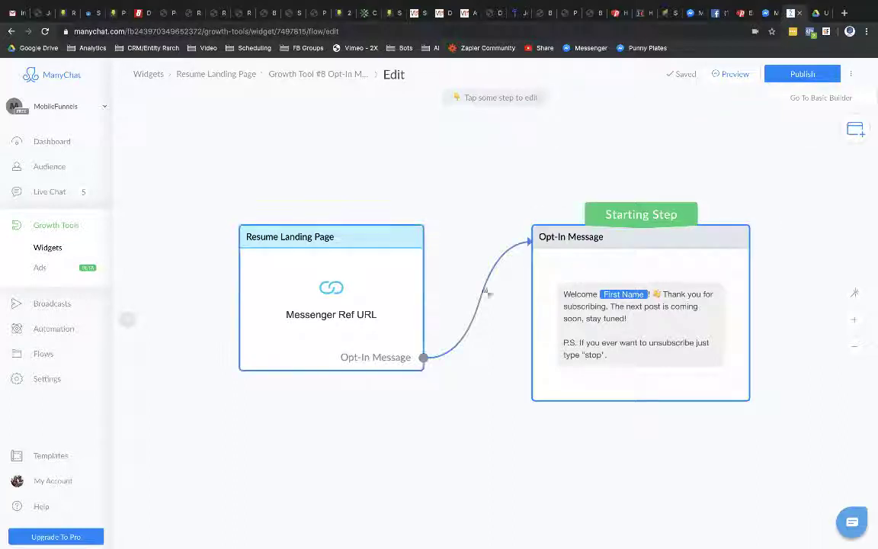
{"action": "left_click_drag", "start_coordinate": [610, 213], "coordinate": [322, 226]}
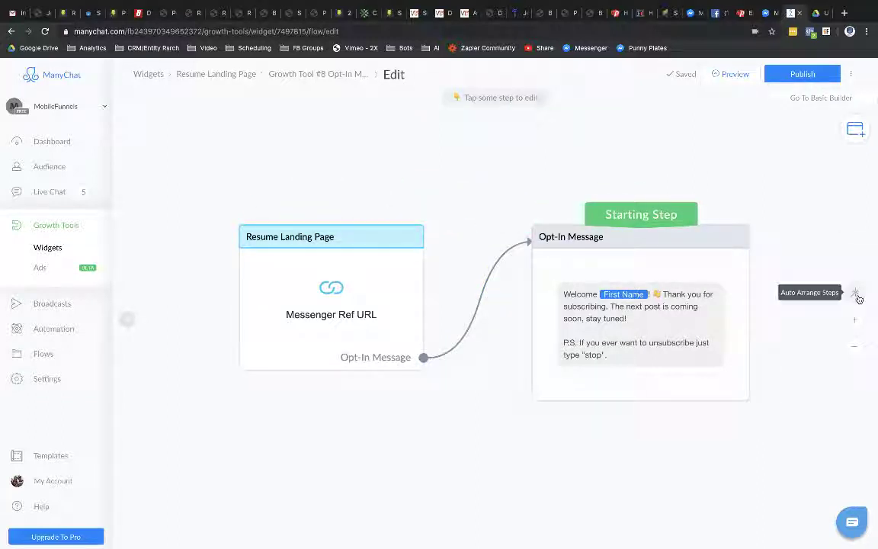
Step: Add a new Send Message step and make it the flow's starting step
{"action": "left_click", "coordinate": [852, 136]}
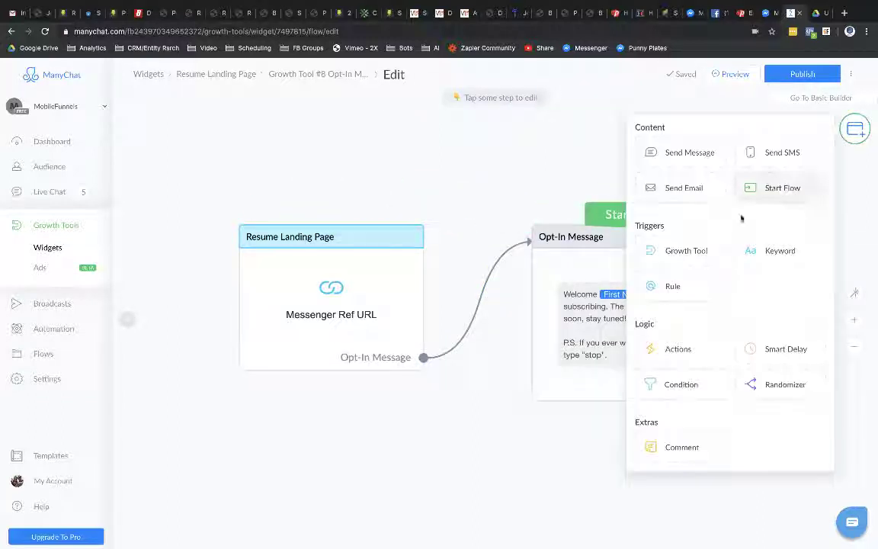
{"action": "left_click", "coordinate": [700, 152]}
{"action": "left_click_drag", "start_coordinate": [620, 214], "coordinate": [591, 320]}
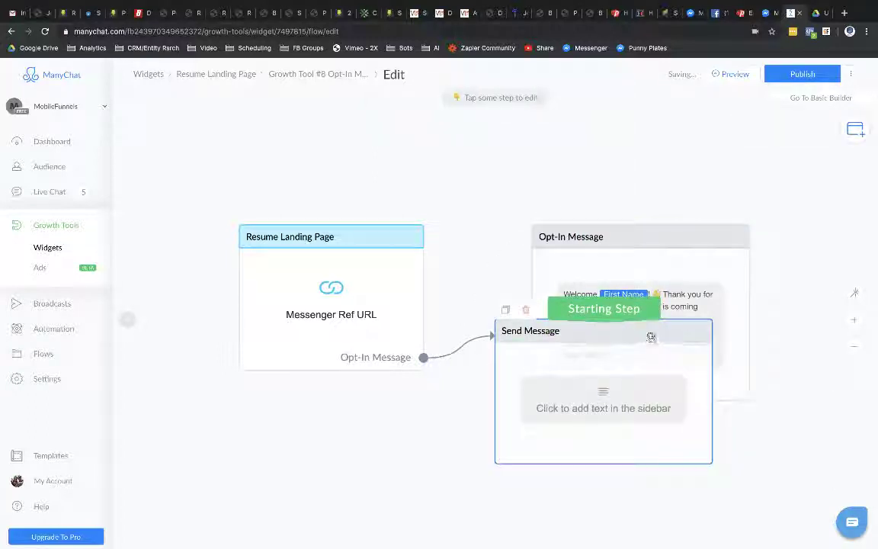
{"action": "left_click_drag", "start_coordinate": [648, 336], "coordinate": [644, 447]}
{"action": "left_click_drag", "start_coordinate": [655, 232], "coordinate": [662, 170]}
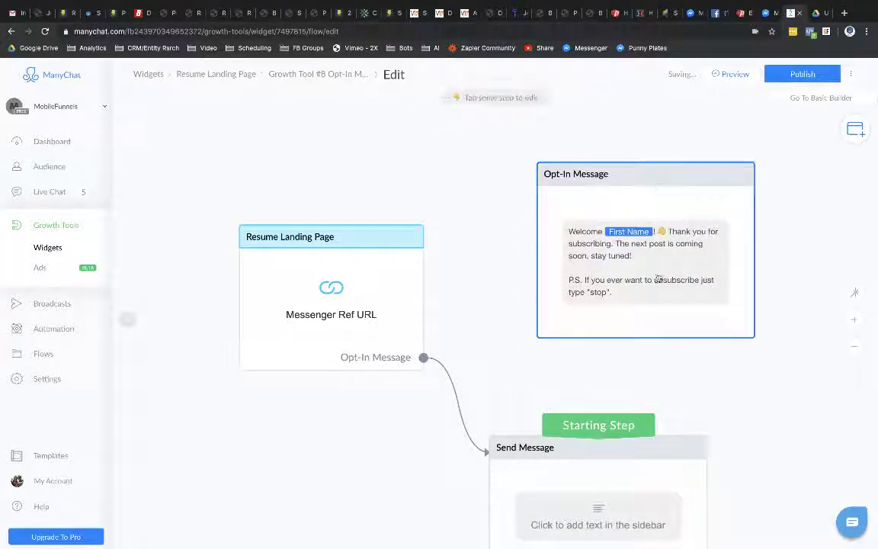
{"action": "left_click_drag", "start_coordinate": [669, 455], "coordinate": [686, 384]}
Step: Delete the old Opt-In Message step and place Send Message beside Resume Landing Page
{"action": "mouse_move", "coordinate": [564, 156]}
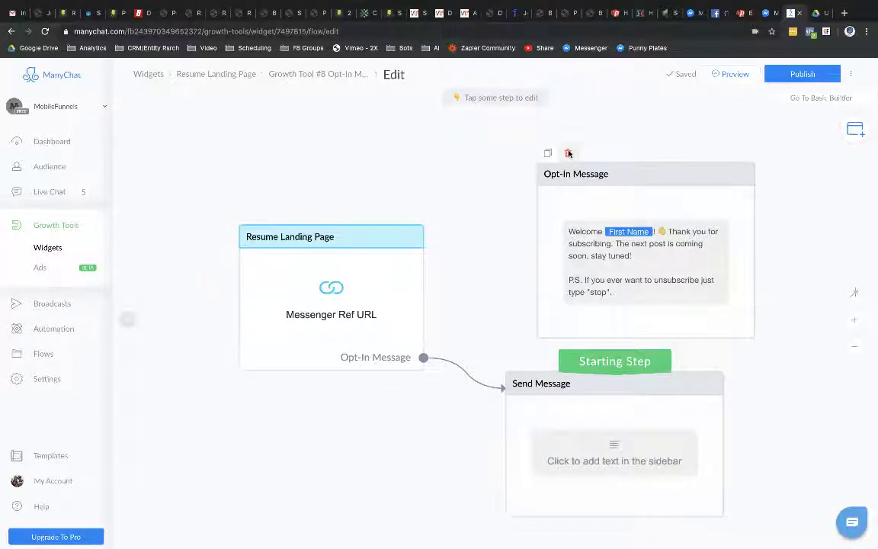
{"action": "left_click", "coordinate": [570, 155]}
{"action": "left_click", "coordinate": [520, 124]}
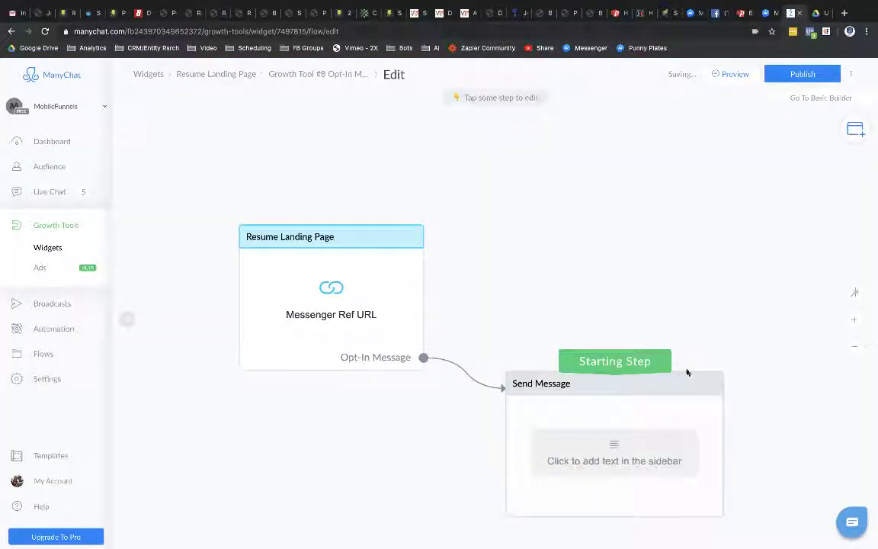
{"action": "left_click_drag", "start_coordinate": [672, 391], "coordinate": [679, 241]}
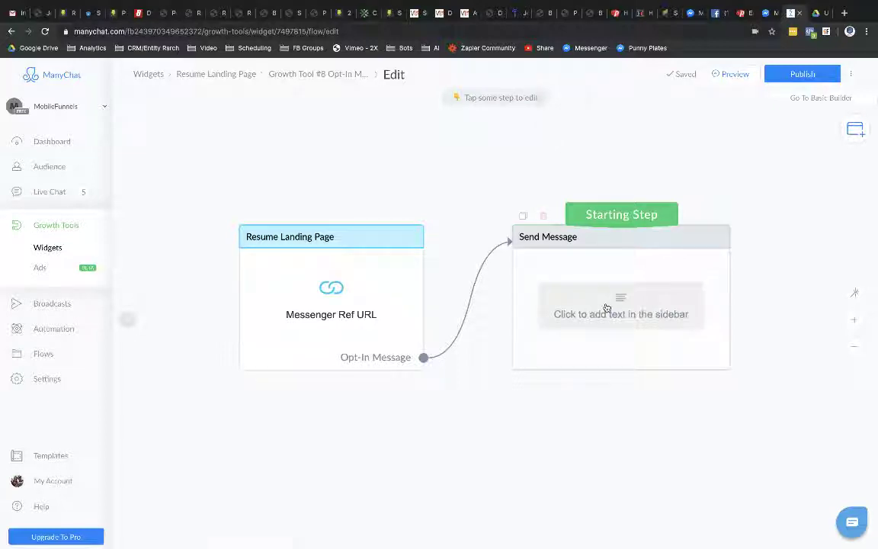
Step: Write 'Thank you for showing interest in the position.' then 'To be considered, please upload your resume.'
{"action": "left_click", "coordinate": [607, 307]}
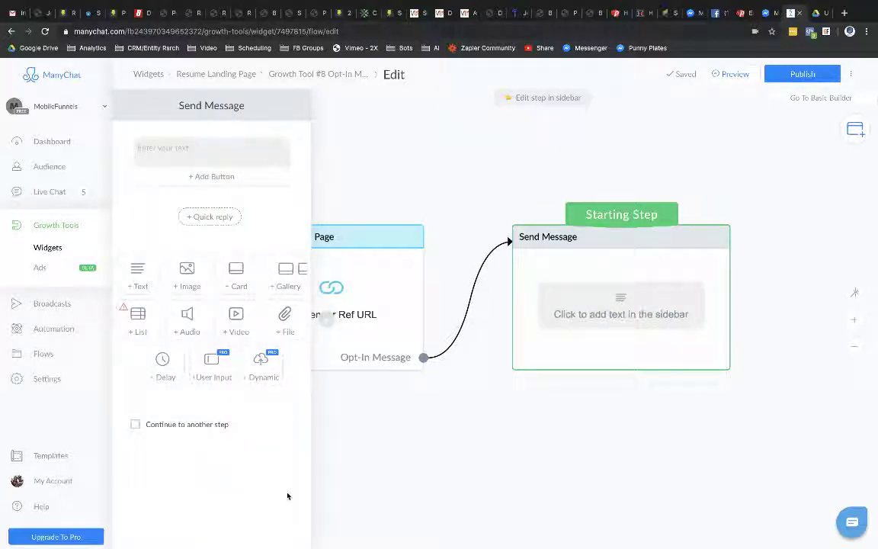
{"action": "left_click", "coordinate": [165, 149]}
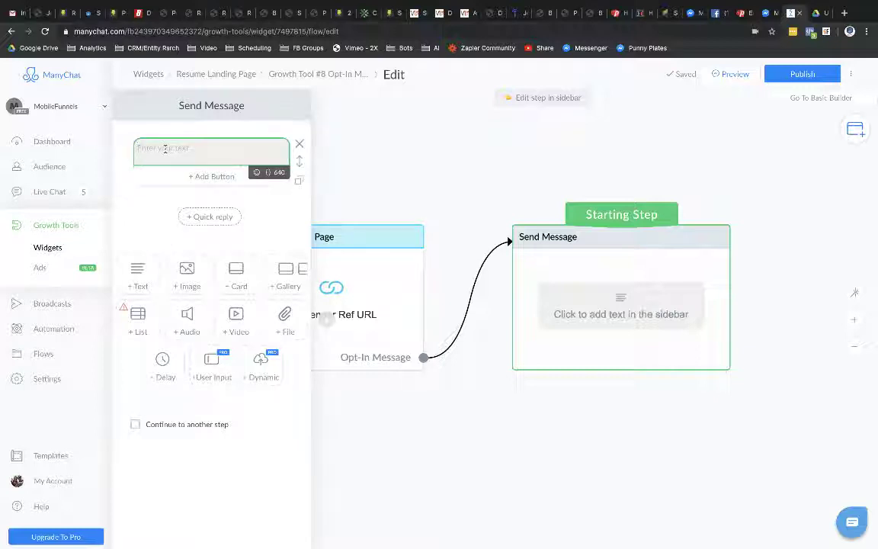
{"action": "type", "text": "Thank you for "}
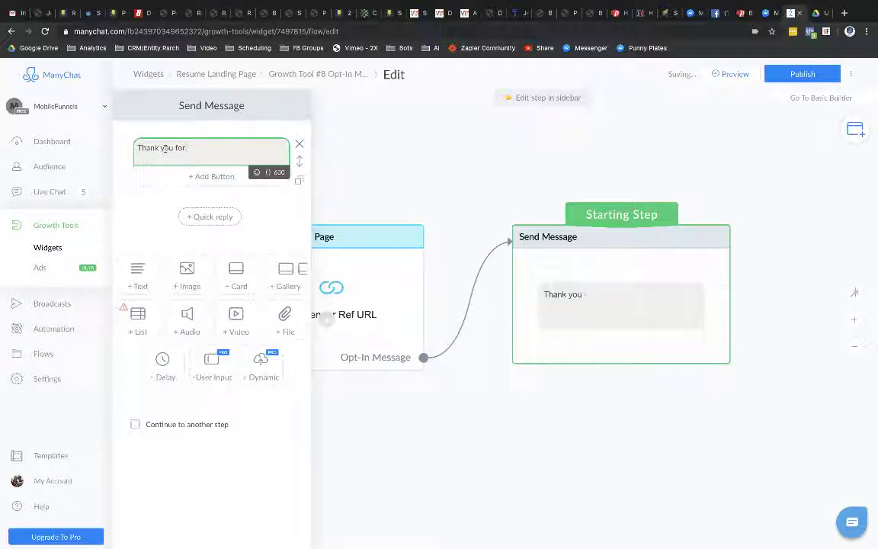
{"action": "type", "text": "show"}
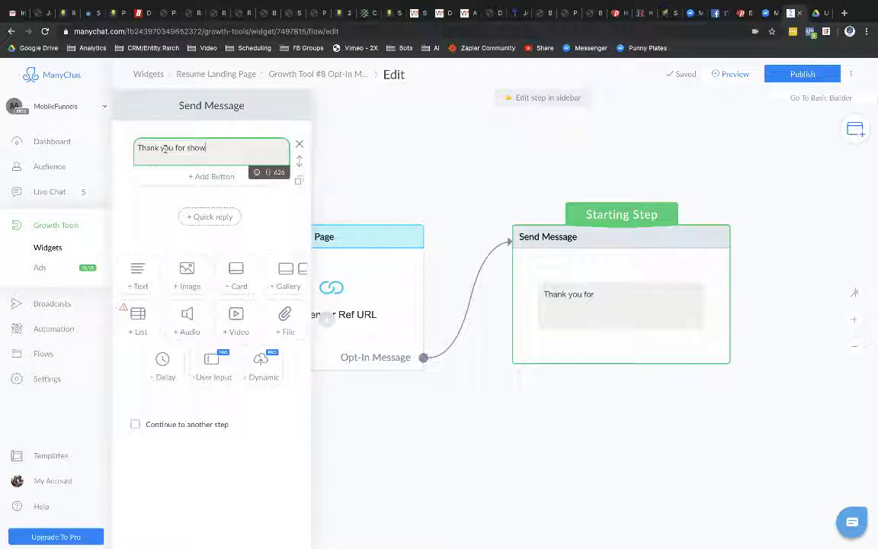
{"action": "type", "text": "ing interest i"}
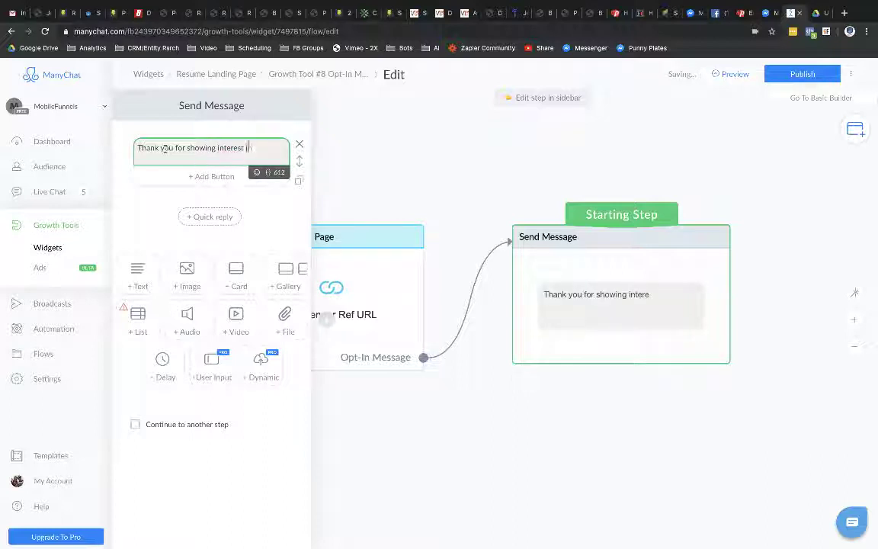
{"action": "type", "text": "n the position."}
{"action": "key", "text": "Return"}
{"action": "key", "text": "Return"}
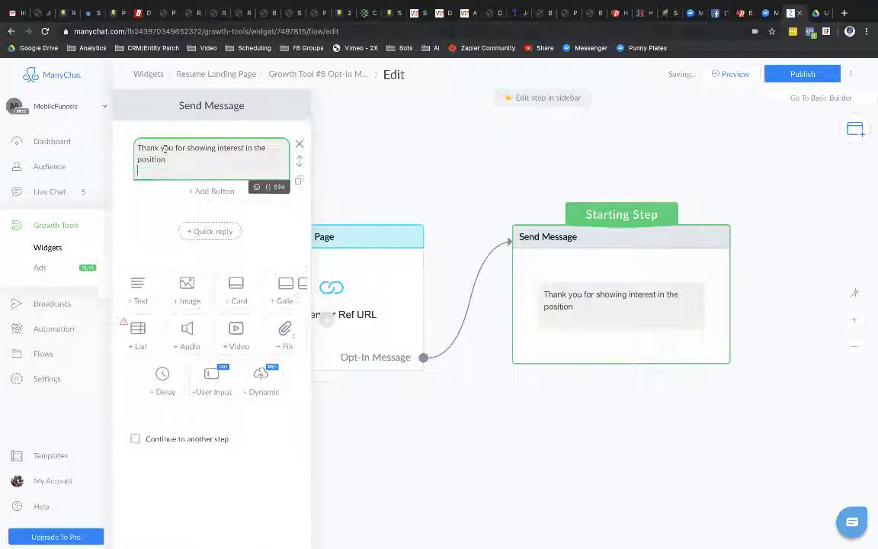
{"action": "type", "text": "To be consid"}
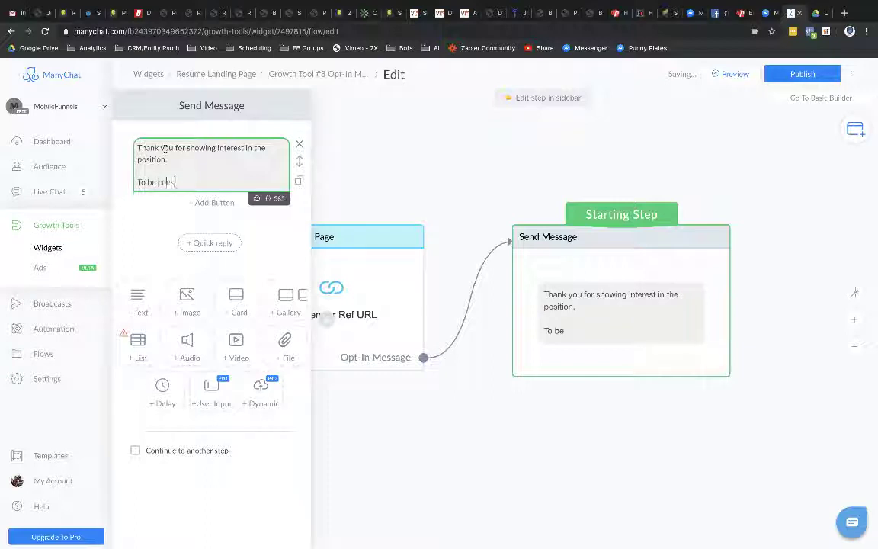
{"action": "type", "text": "ered, "}
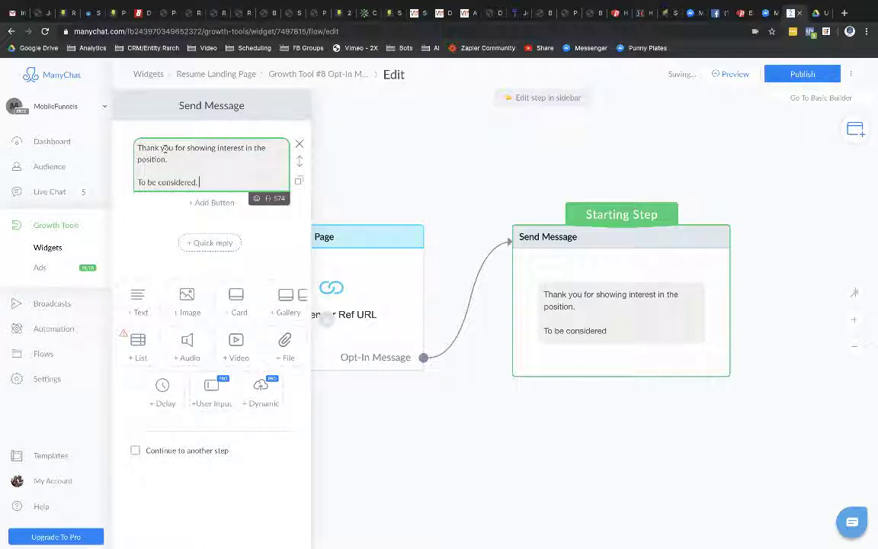
{"action": "type", "text": "please upd"}
{"action": "key", "text": "BackSpace"}
{"action": "key", "text": "BackSpace"}
{"action": "key", "text": "BackSpace"}
{"action": "key", "text": "BackSpace"}
{"action": "key", "text": "BackSpace"}
{"action": "key", "text": "BackSpace"}
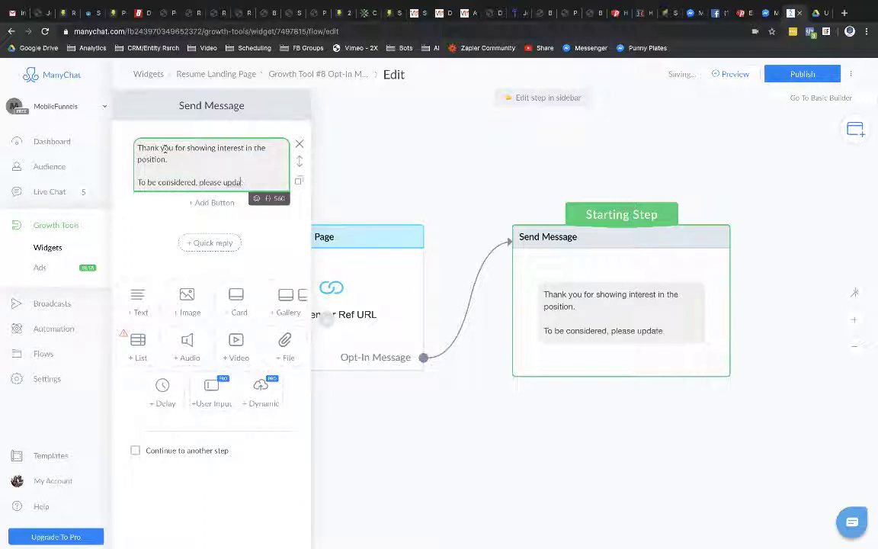
{"action": "type", "text": "upload your resume."}
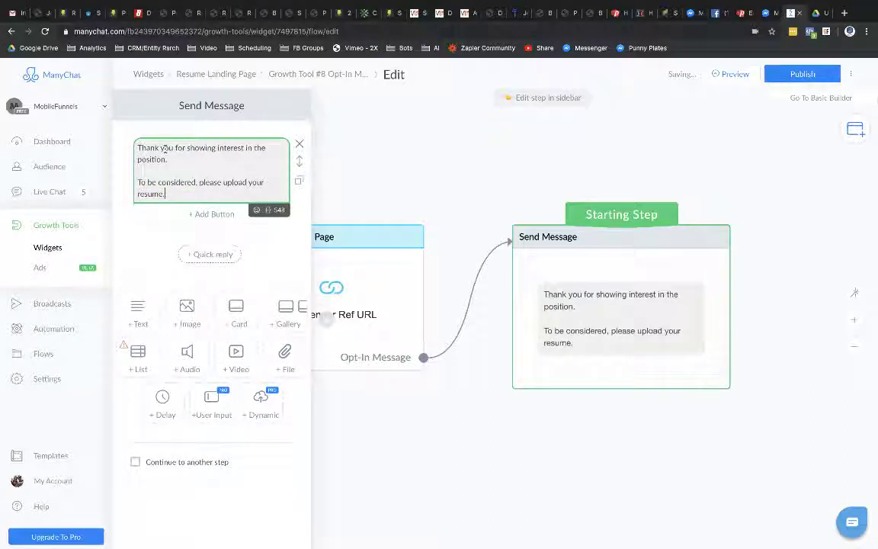
{"action": "key", "text": "Return"}
{"action": "key", "text": "Return"}
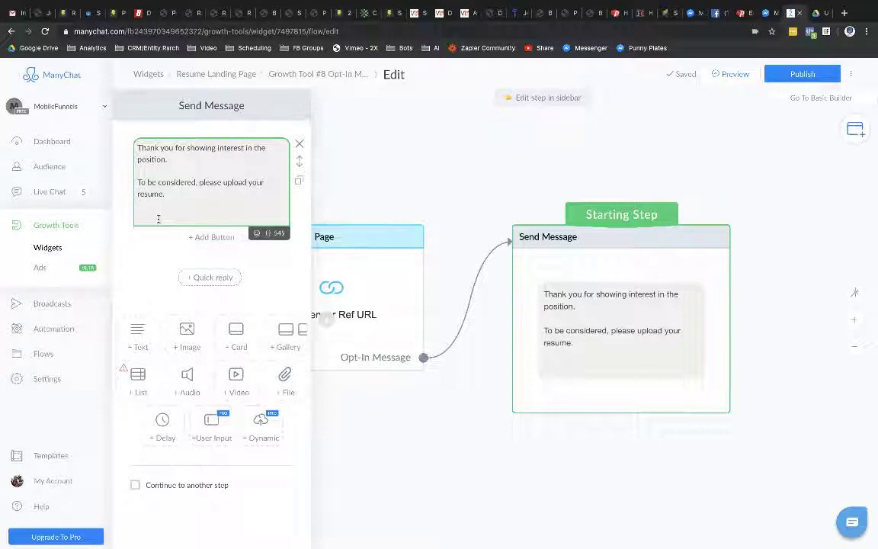
Step: Add the line 'Select the icon below that looks like a picture; this is the File Upload option in Messenger.'
{"action": "type", "text": "Navig"}
{"action": "key", "text": "BackSpace"}
{"action": "key", "text": "BackSpace"}
{"action": "key", "text": "BackSpace"}
{"action": "key", "text": "BackSpace"}
{"action": "key", "text": "BackSpace"}
{"action": "type", "text": "Selec"}
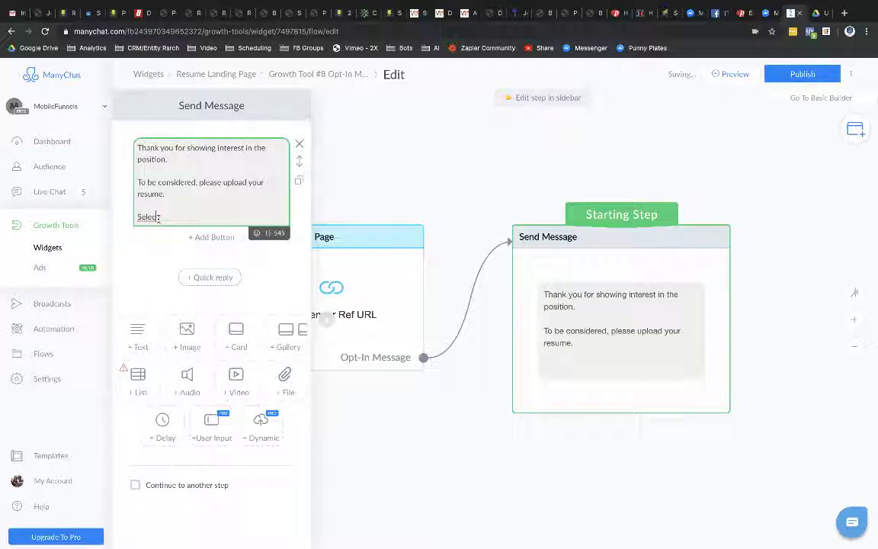
{"action": "type", "text": "t the icon"}
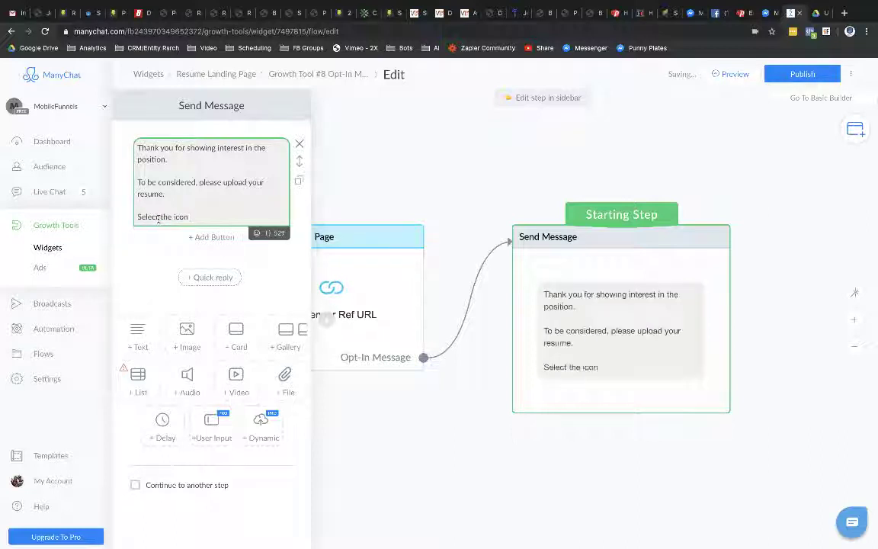
{"action": "type", "text": " below that"}
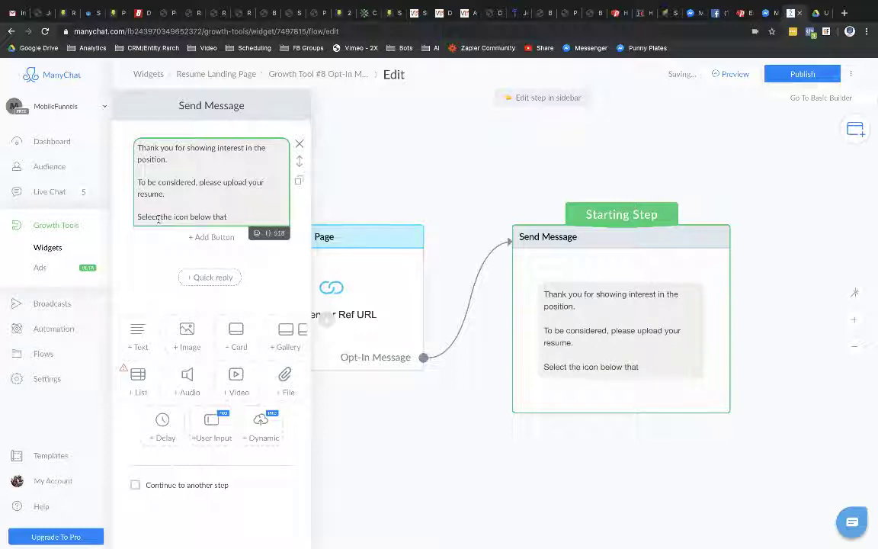
{"action": "type", "text": " looks like a"}
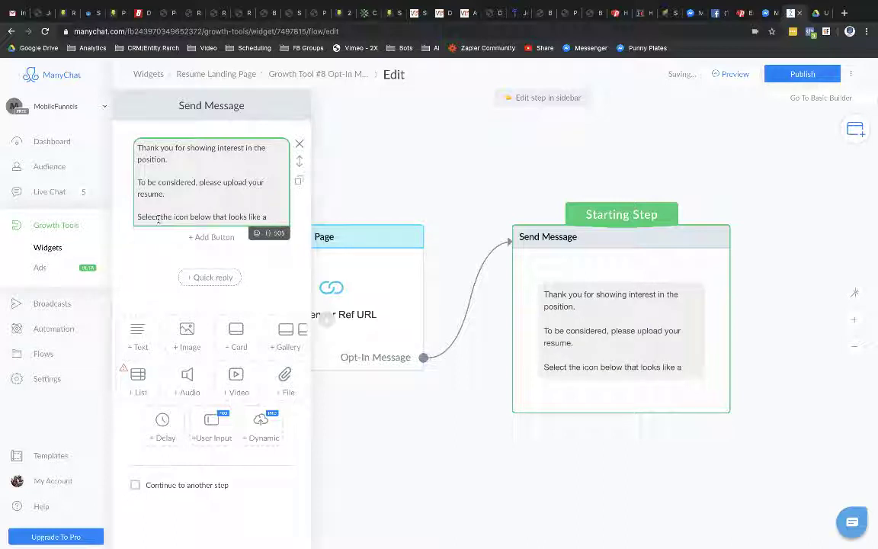
{"action": "type", "text": " picture"}
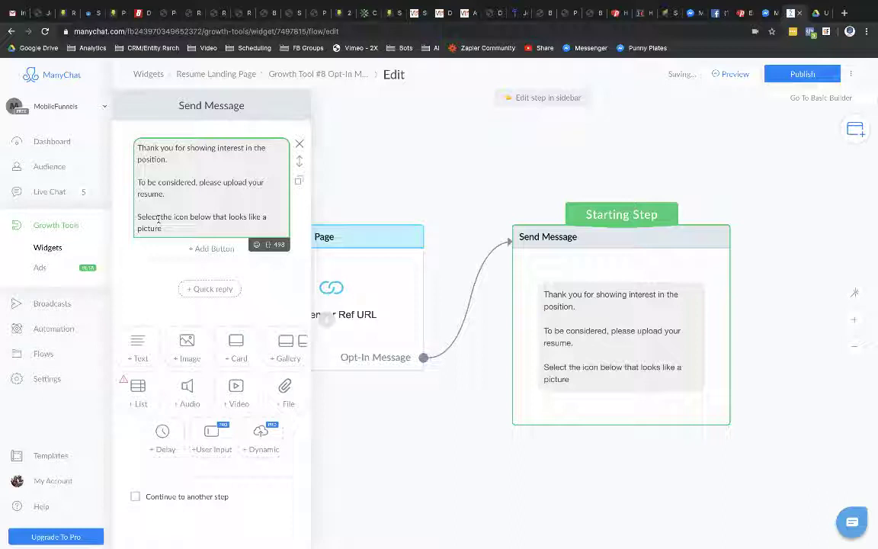
{"action": "type", "text": ", this is the "}
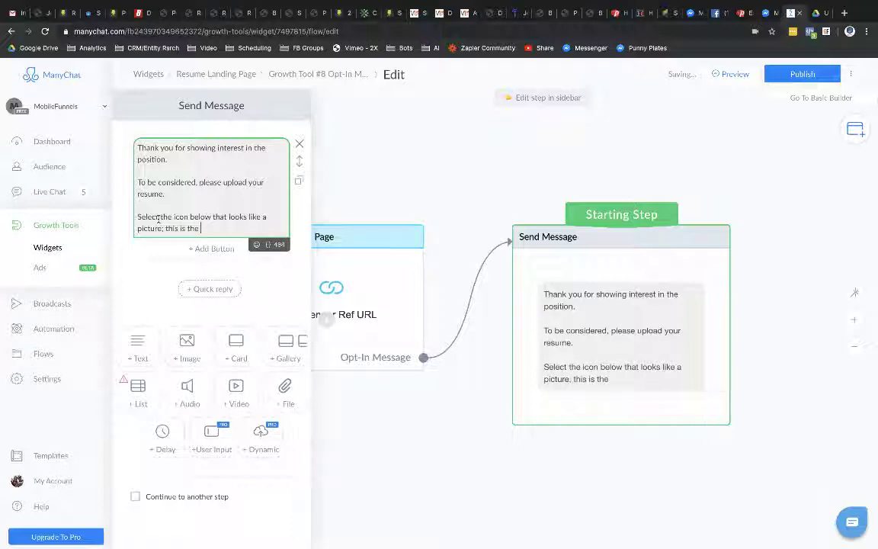
{"action": "type", "text": "File Upload icon"}
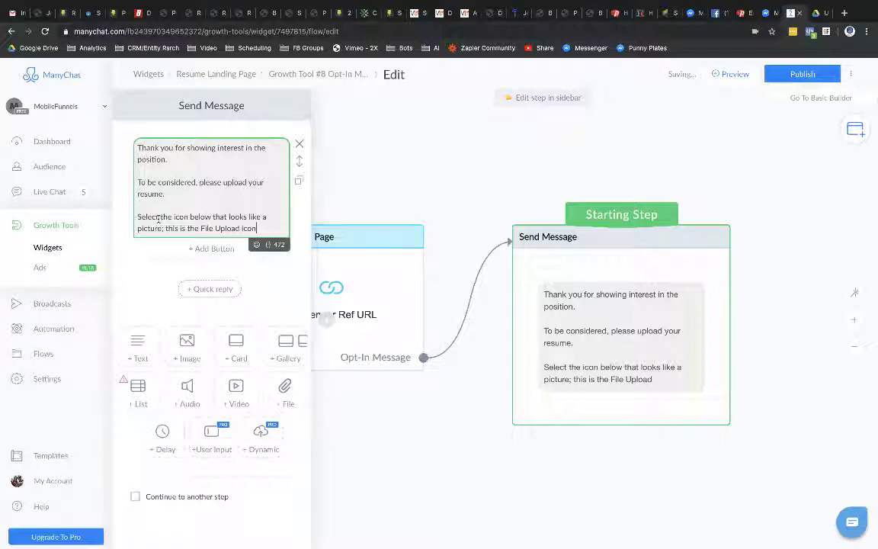
{"action": "key", "text": "BackSpace"}
{"action": "key", "text": "BackSpace"}
{"action": "type", "text": "i"}
{"action": "key", "text": "BackSpace"}
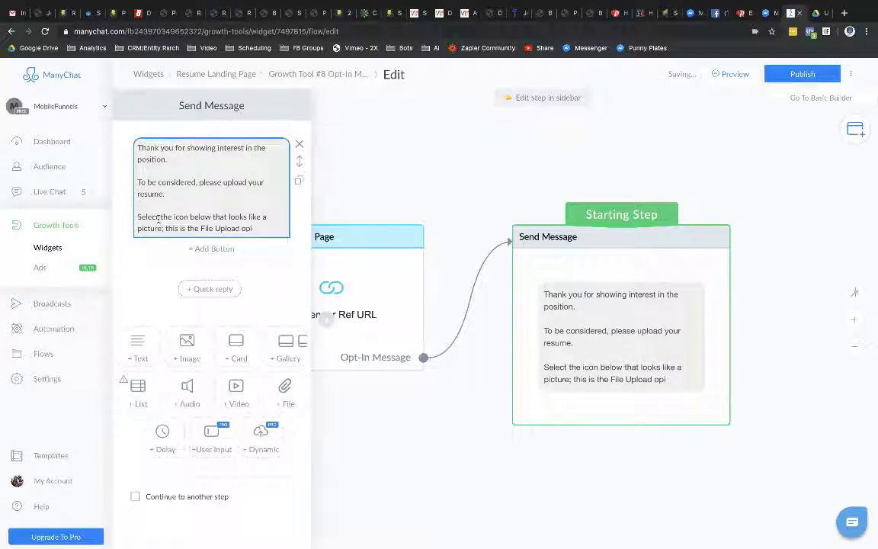
{"action": "left_click", "coordinate": [267, 227]}
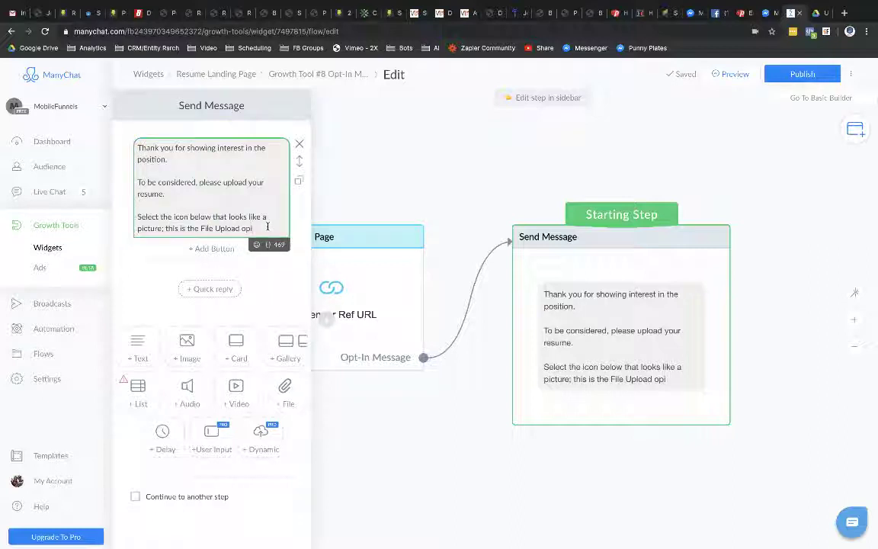
{"action": "key", "text": "BackSpace"}
{"action": "type", "text": "tion in"}
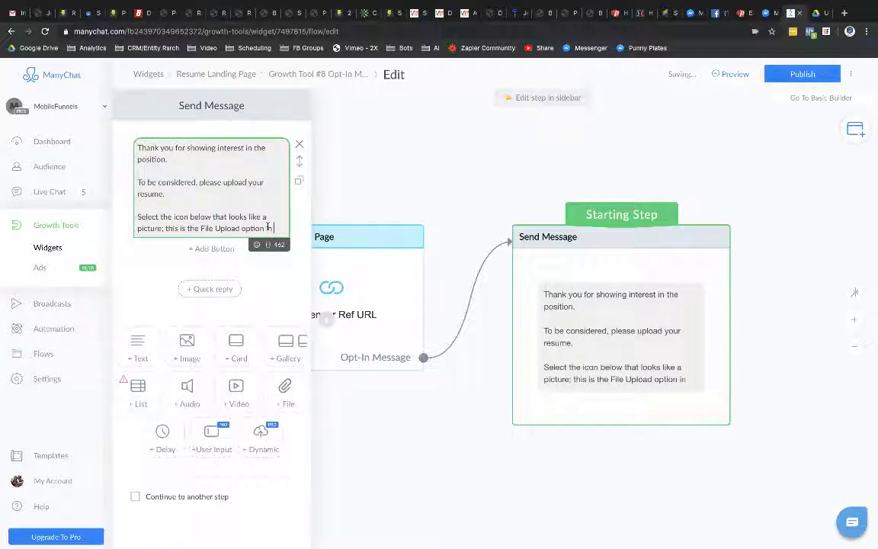
{"action": "type", "text": " Messenger."}
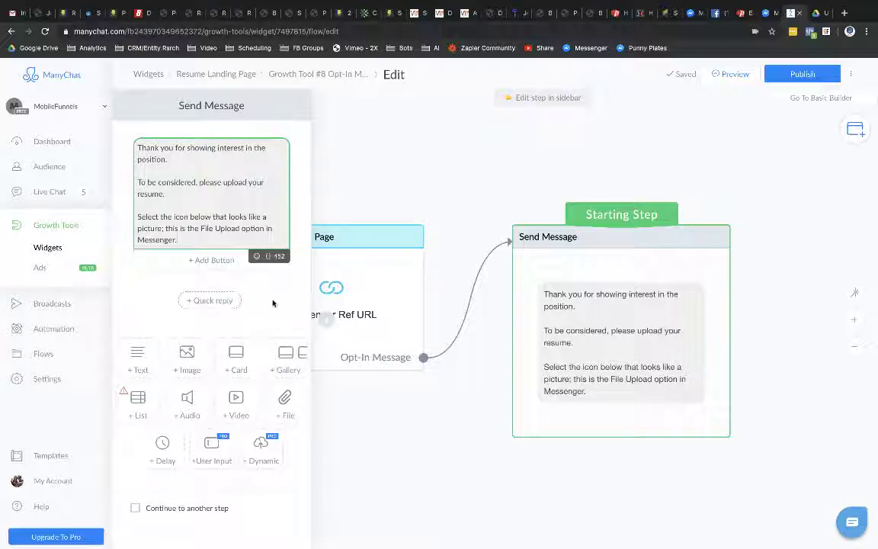
{"action": "left_click", "coordinate": [764, 13]}
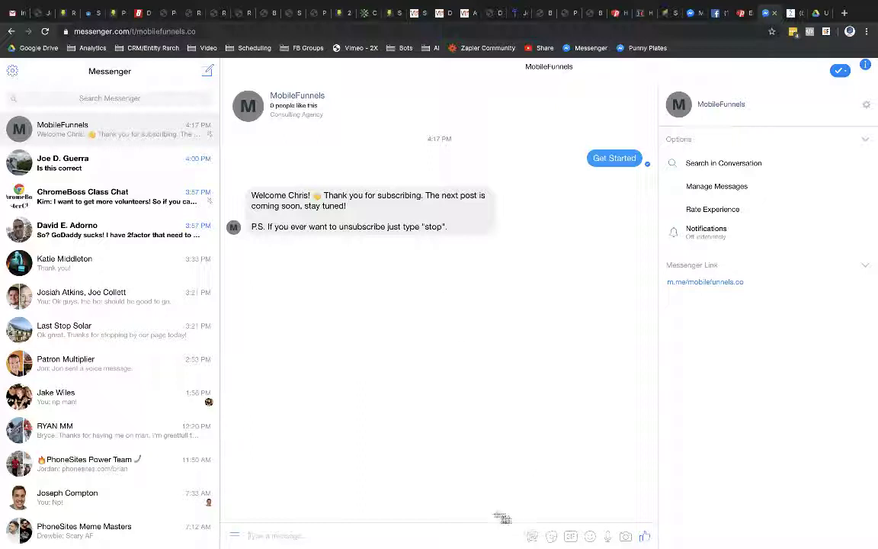
Step: Screenshot Messenger's message-bar icons and mark the image icon with a red rectangle
{"action": "left_click_drag", "start_coordinate": [502, 519], "coordinate": [663, 543]}
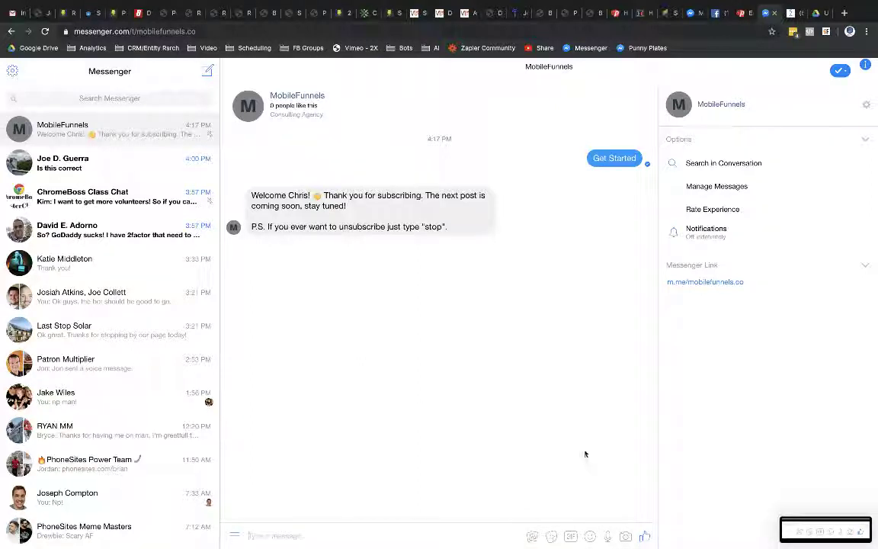
{"action": "left_click", "coordinate": [827, 530]}
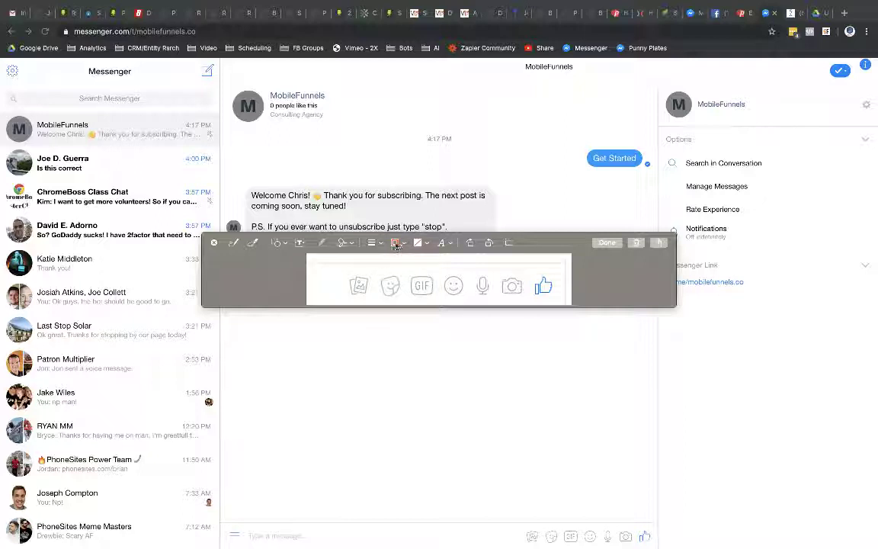
{"action": "left_click", "coordinate": [279, 242]}
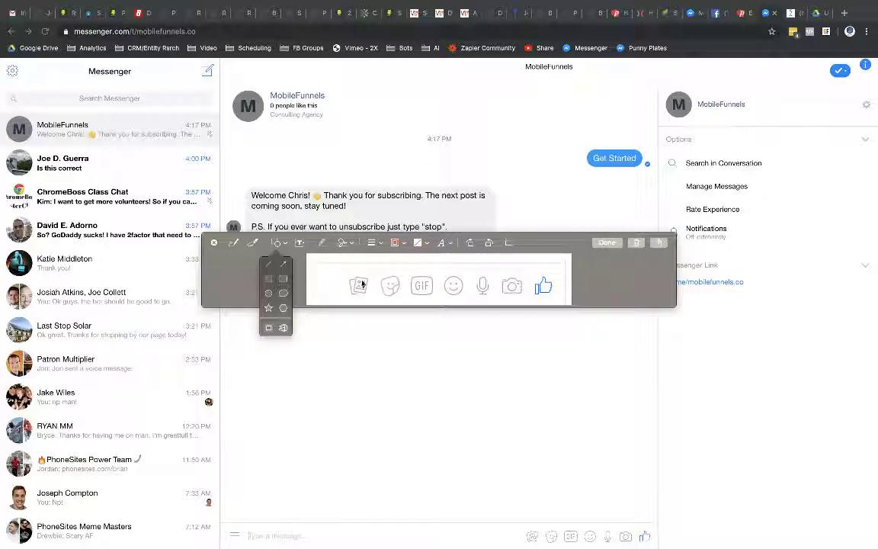
{"action": "left_click", "coordinate": [279, 276]}
{"action": "left_click_drag", "start_coordinate": [431, 262], "coordinate": [341, 285]}
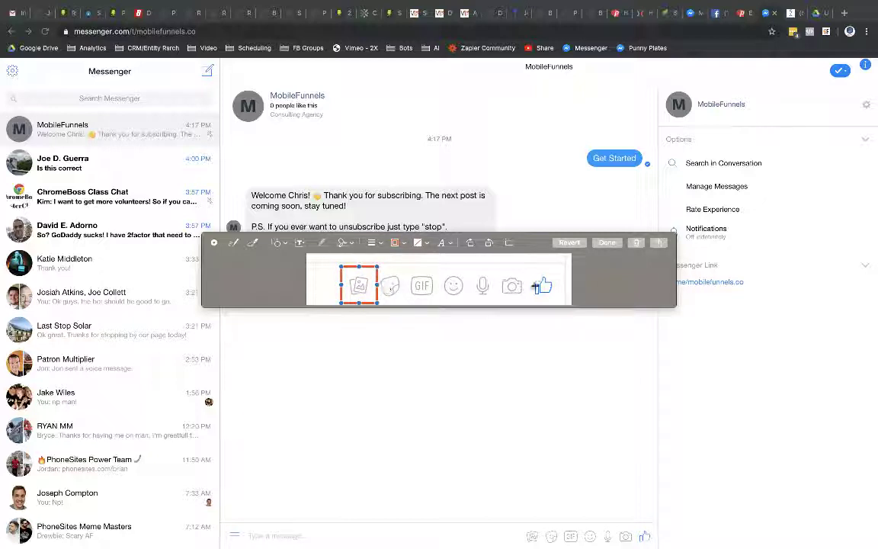
{"action": "left_click", "coordinate": [464, 268]}
{"action": "left_click", "coordinate": [607, 243]}
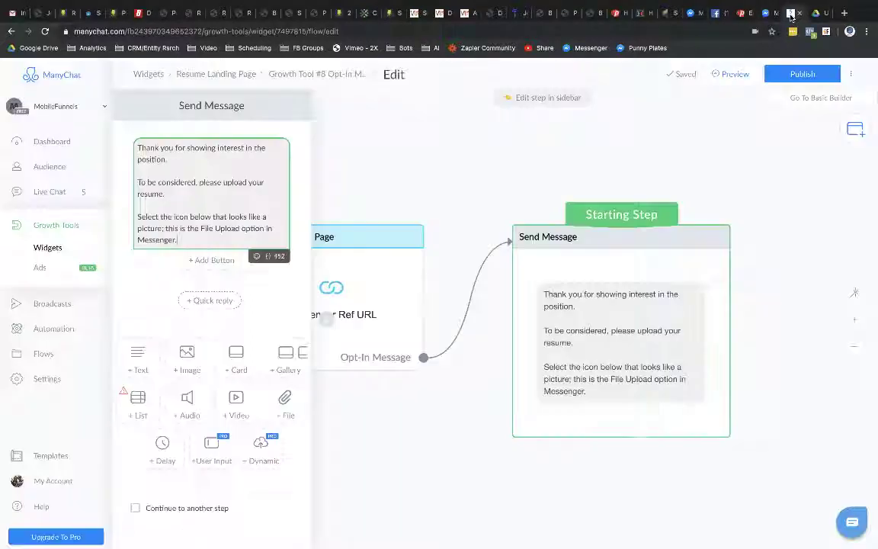
Step: Insert the Desktop screenshot of Messenger's icons as an image block below the upload instructions
{"action": "key", "text": "ctrl+Tab"}
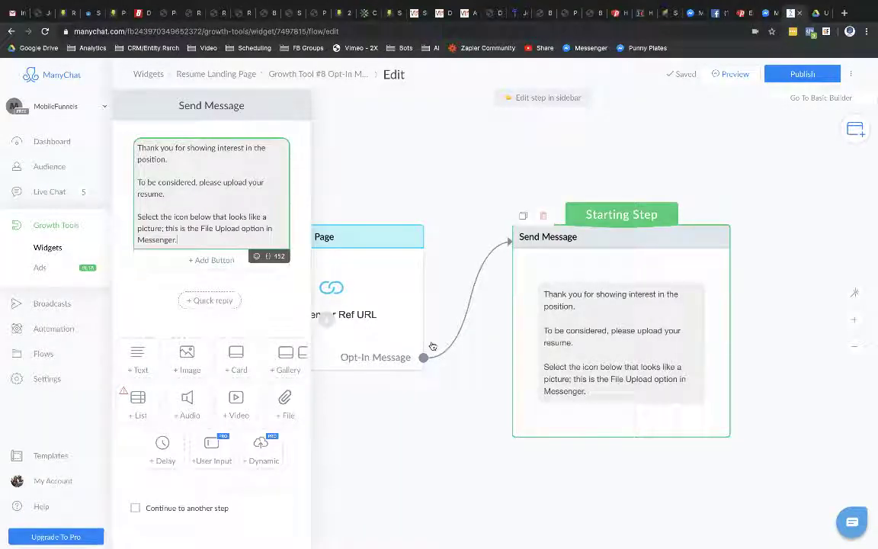
{"action": "left_click", "coordinate": [184, 359]}
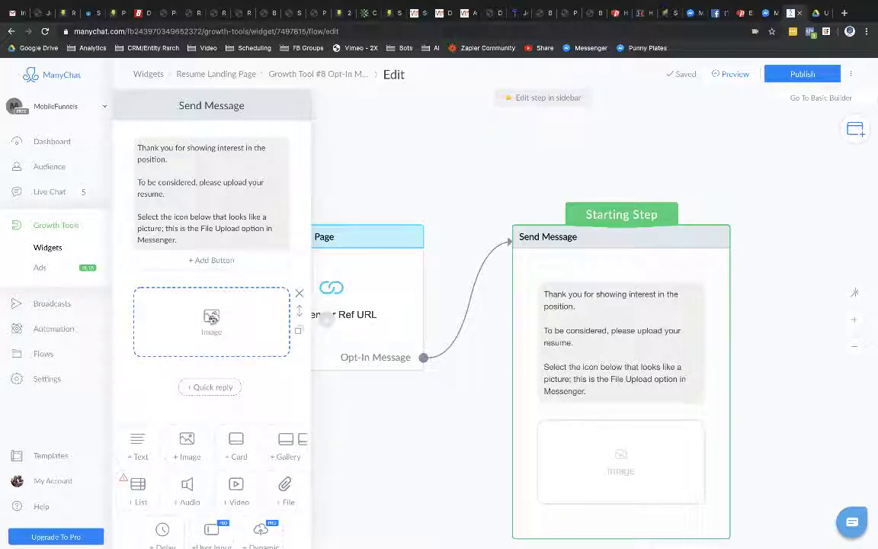
{"action": "left_click", "coordinate": [212, 319]}
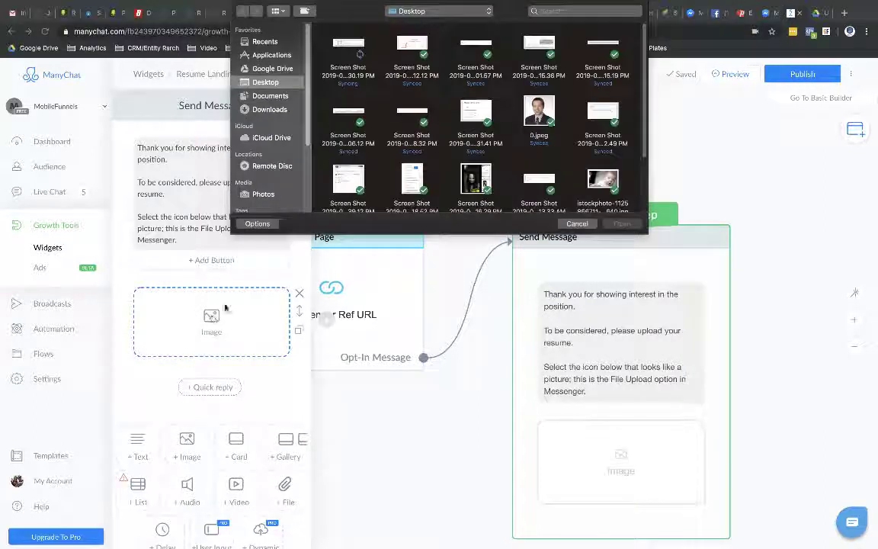
{"action": "left_click", "coordinate": [345, 46]}
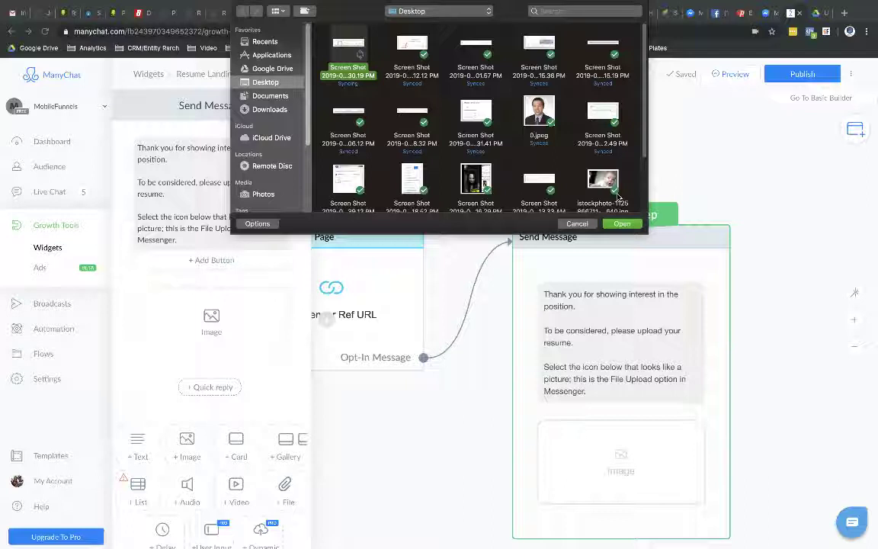
{"action": "left_click", "coordinate": [616, 227]}
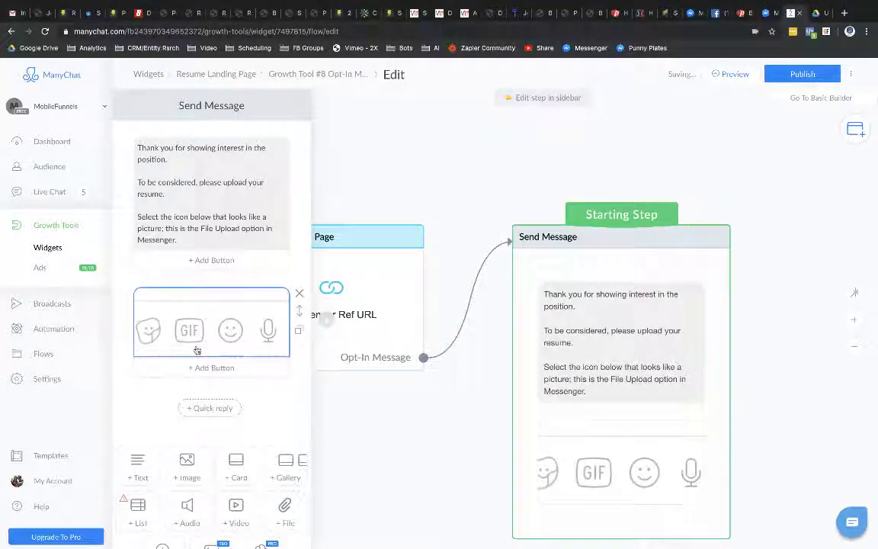
{"action": "left_click", "coordinate": [166, 296]}
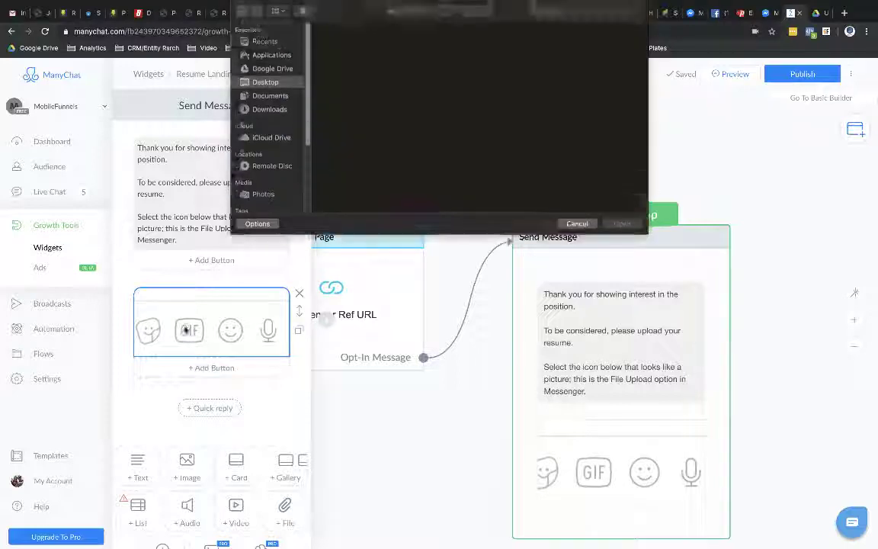
{"action": "key", "text": "Escape"}
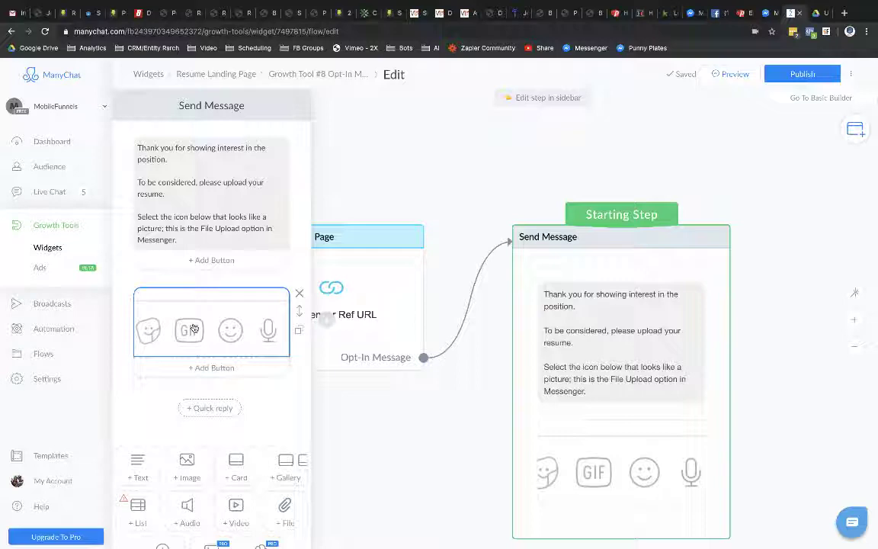
Step: Capture a new region screenshot of the lower-right Messenger chat and open it for markup
{"action": "left_click", "coordinate": [764, 13]}
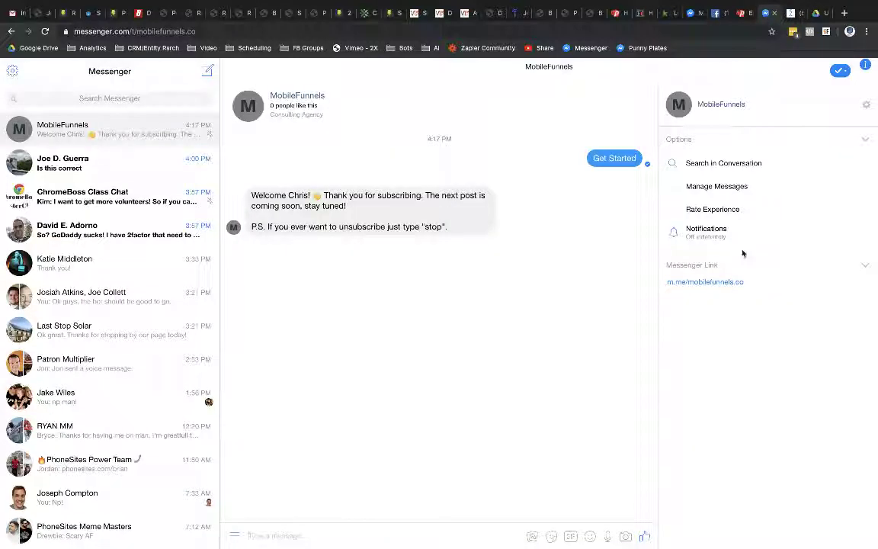
{"action": "key", "text": "super+shift+4"}
{"action": "left_click_drag", "start_coordinate": [486, 480], "coordinate": [652, 546]}
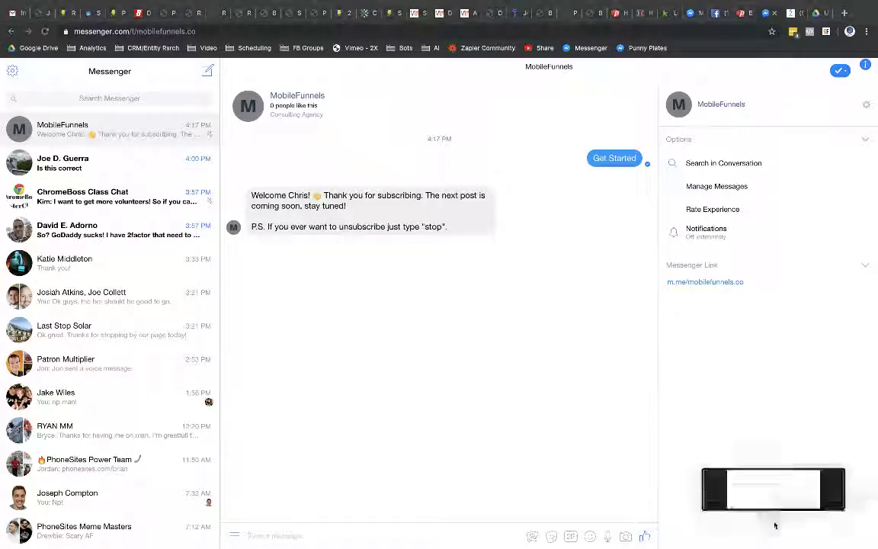
{"action": "left_click", "coordinate": [774, 495]}
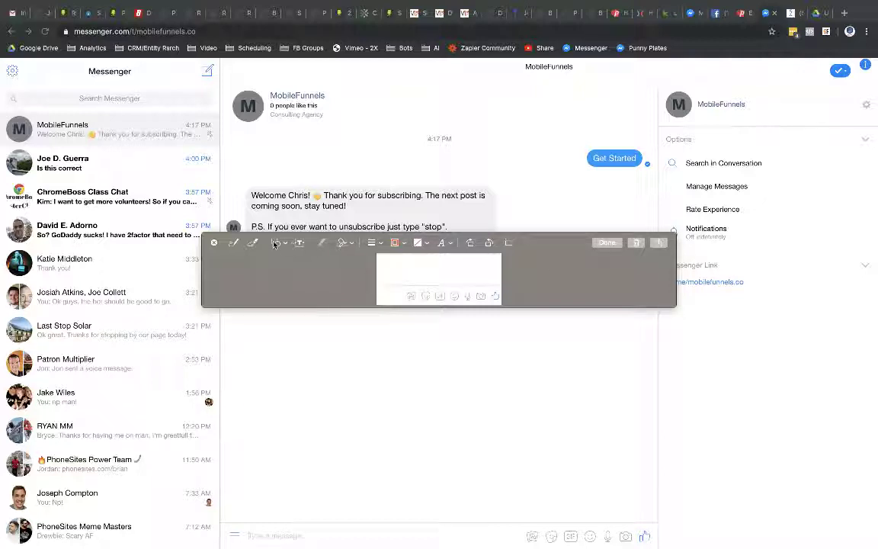
Step: Draw a red rectangle over the file upload icon and add a text box
{"action": "left_click", "coordinate": [274, 245]}
{"action": "left_click", "coordinate": [275, 276]}
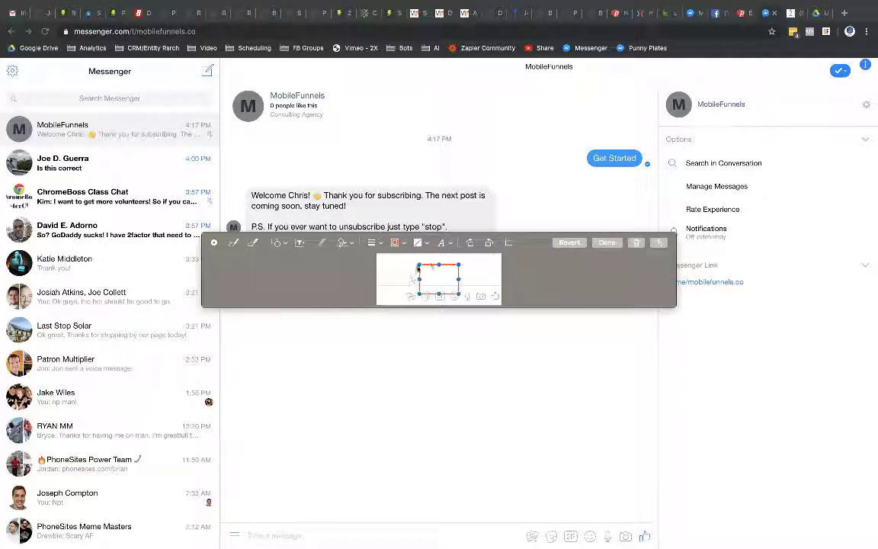
{"action": "left_click_drag", "start_coordinate": [431, 268], "coordinate": [412, 286]}
{"action": "left_click", "coordinate": [442, 245]}
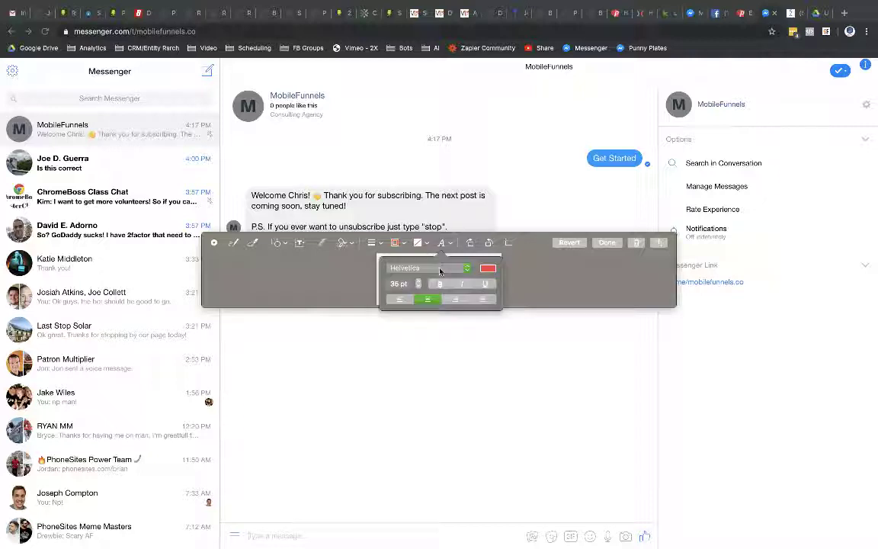
{"action": "left_click", "coordinate": [378, 269]}
{"action": "left_click", "coordinate": [298, 245]}
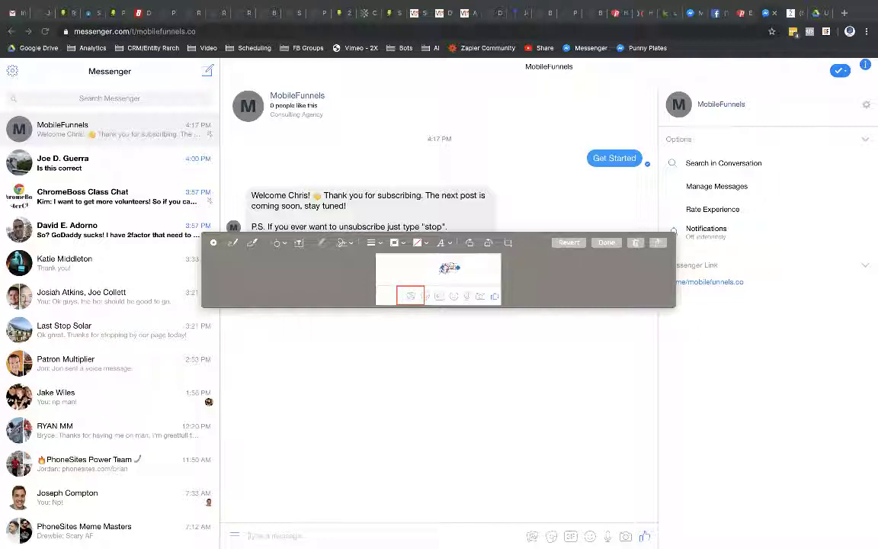
Step: Caption the screenshot 'Example of what your File Upload icon looks like'
{"action": "double_click", "coordinate": [449, 267]}
{"action": "type", "text": "Click File Upload icon"}
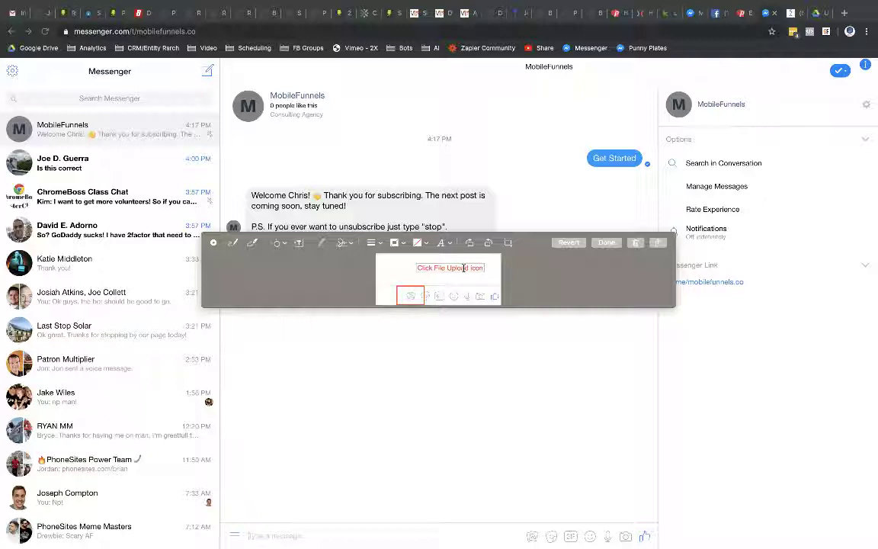
{"action": "type", "text": " shown here"}
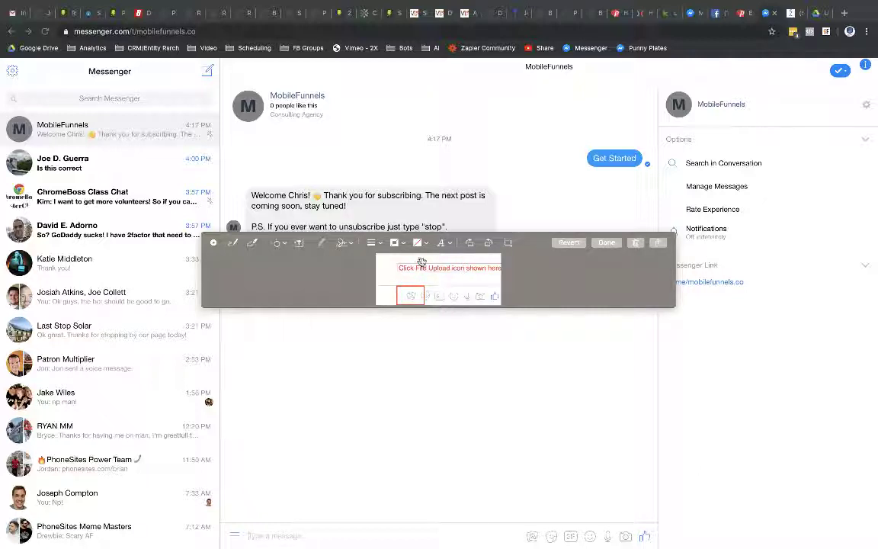
{"action": "left_click", "coordinate": [461, 266]}
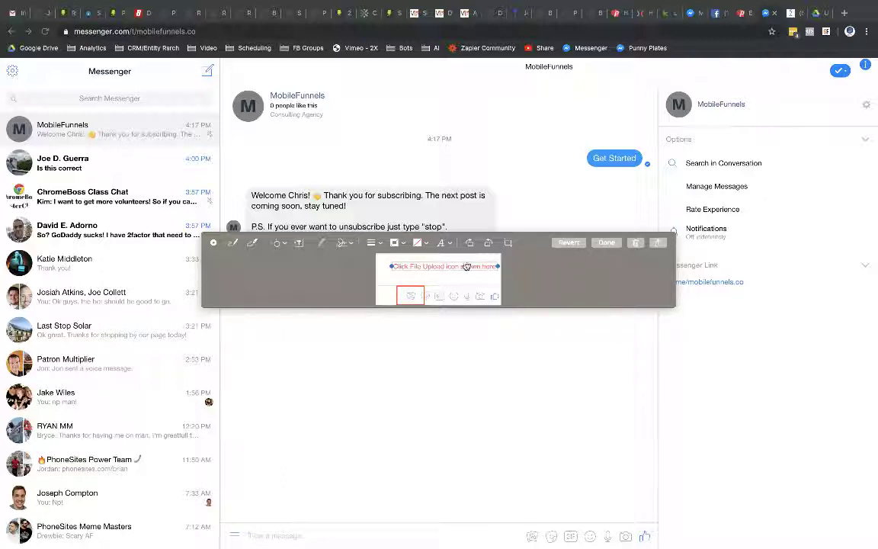
{"action": "key", "text": "BackSpace"}
{"action": "key", "text": "BackSpace"}
{"action": "key", "text": "BackSpace"}
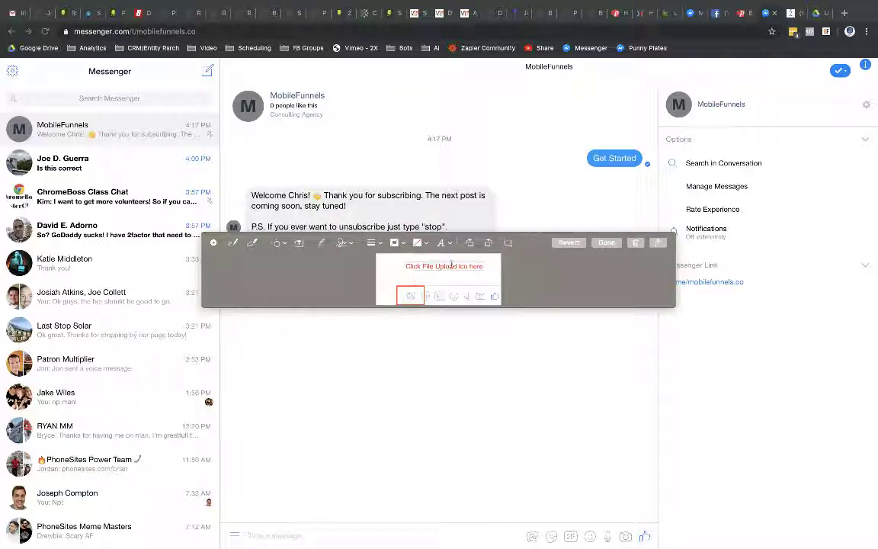
{"action": "left_click_drag", "start_coordinate": [456, 266], "coordinate": [484, 266]}
{"action": "key", "text": "BackSpace"}
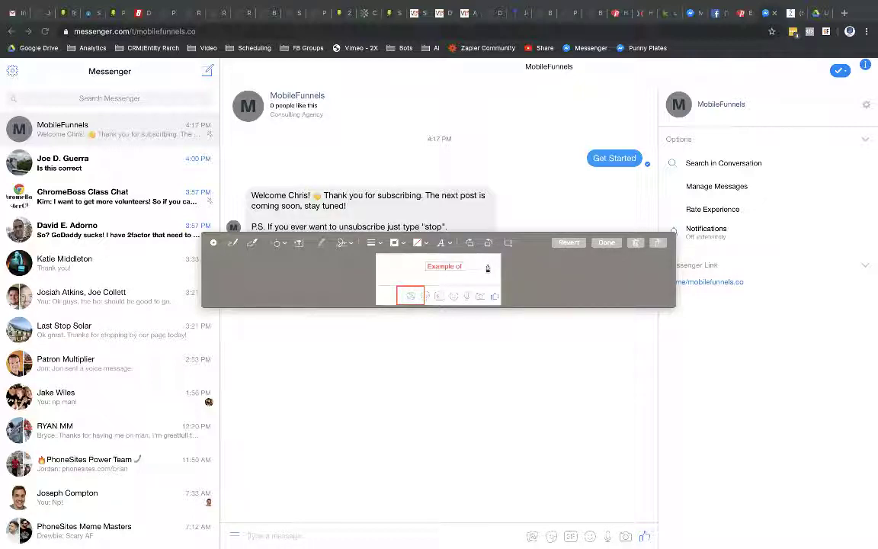
{"action": "key", "text": "BackSpace"}
{"action": "key", "text": "BackSpace"}
{"action": "type", "text": "your File"}
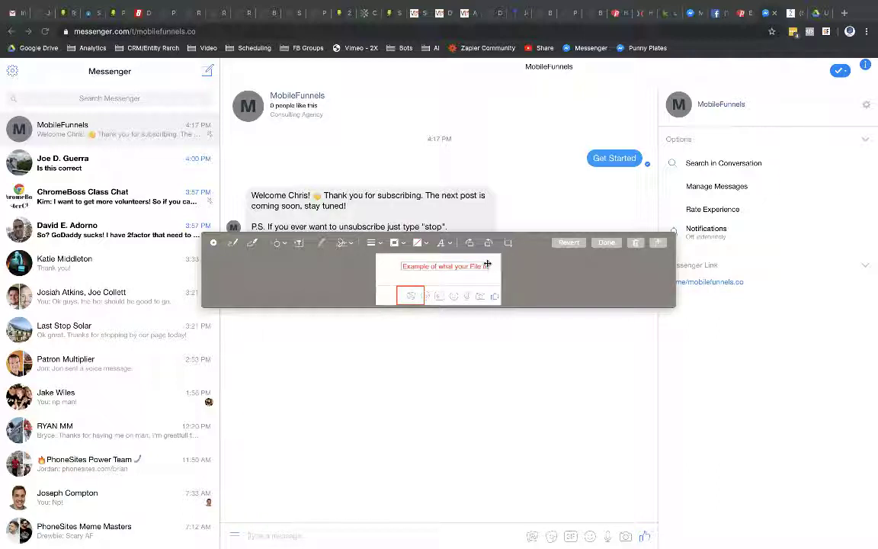
{"action": "type", "text": " Upload"}
{"action": "left_click_drag", "start_coordinate": [488, 264], "coordinate": [488, 260]}
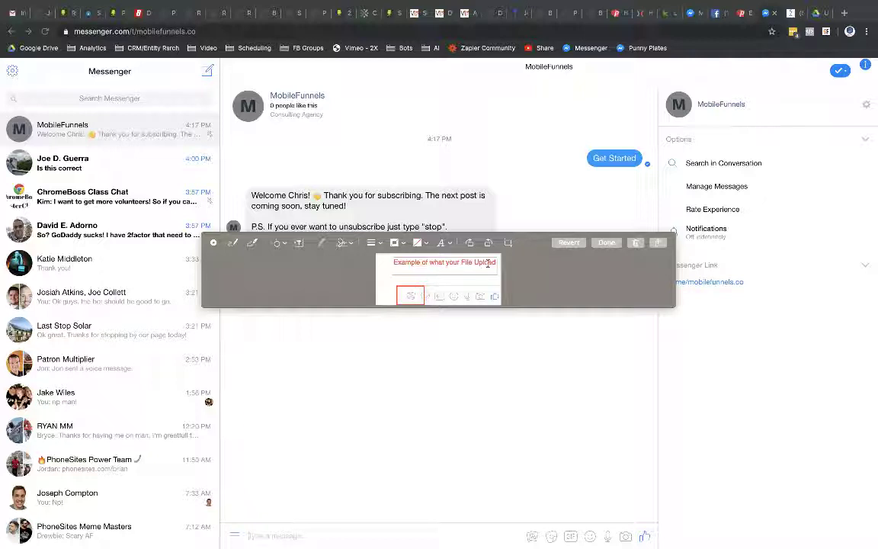
{"action": "type", "text": "like"}
{"action": "left_click", "coordinate": [409, 292]}
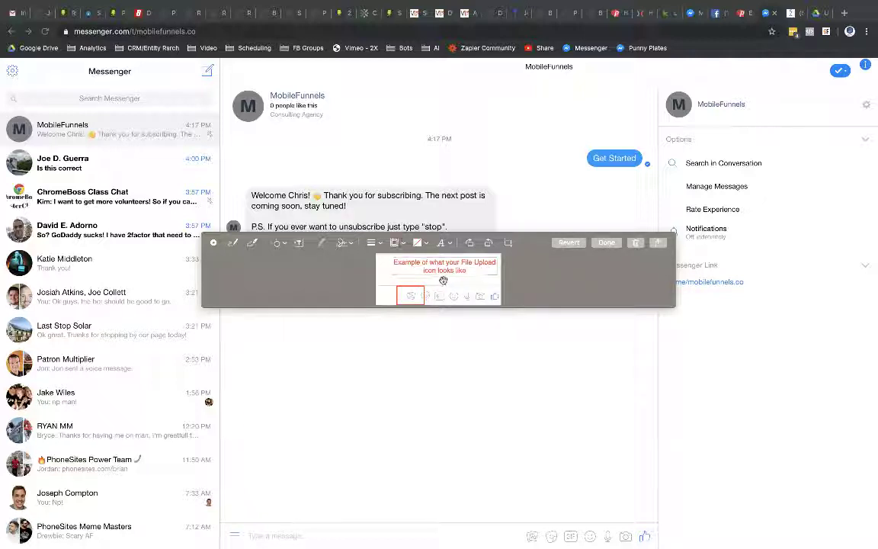
Step: Add an arrow pointing at the boxed upload icon and finish the markup
{"action": "left_click", "coordinate": [278, 244]}
{"action": "left_click", "coordinate": [283, 263]}
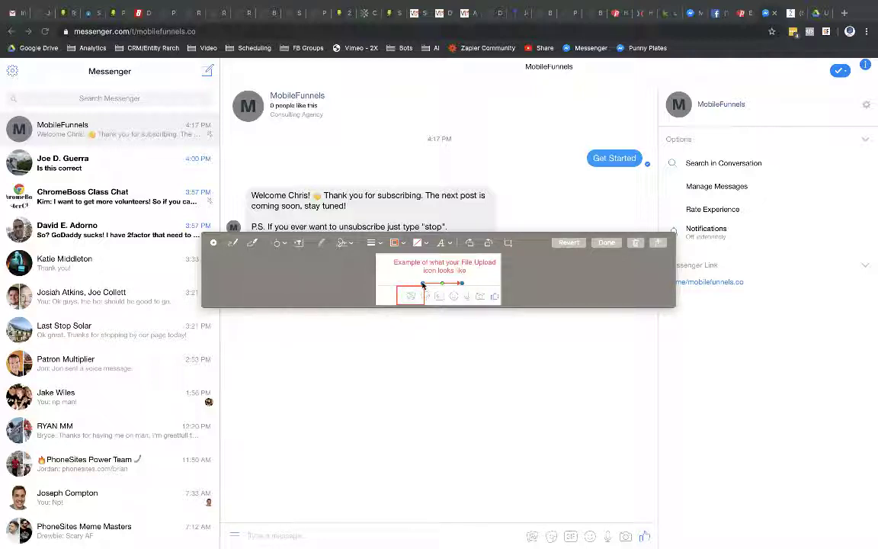
{"action": "mouse_move", "coordinate": [424, 285]}
{"action": "left_mouse_down"}
{"action": "mouse_move", "coordinate": [417, 291]}
{"action": "mouse_move", "coordinate": [465, 281]}
{"action": "mouse_move", "coordinate": [427, 284]}
{"action": "left_mouse_up"}
{"action": "left_click_drag", "start_coordinate": [479, 270], "coordinate": [455, 277]}
{"action": "left_click", "coordinate": [613, 244]}
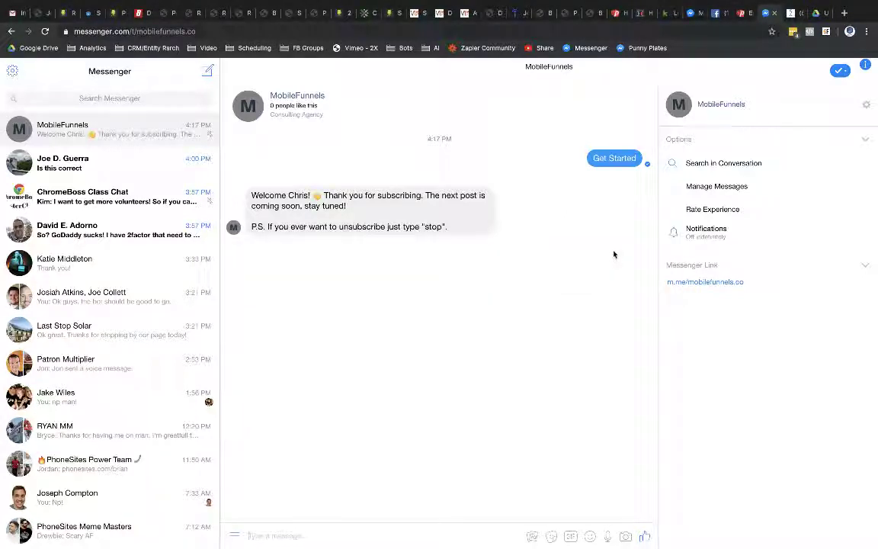
Step: Replace the message's image with the annotated File Upload screenshot and publish the Growth Tool #8 flow
{"action": "left_click", "coordinate": [791, 13]}
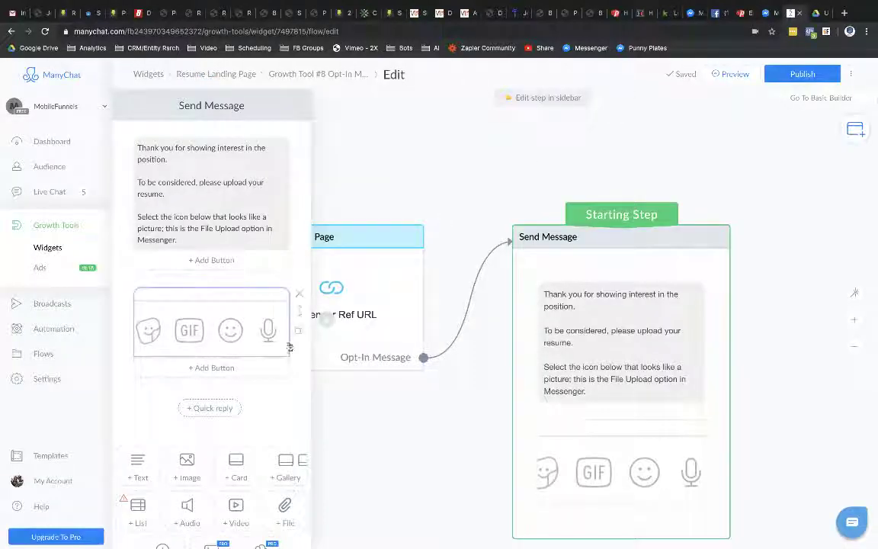
{"action": "left_click", "coordinate": [241, 315]}
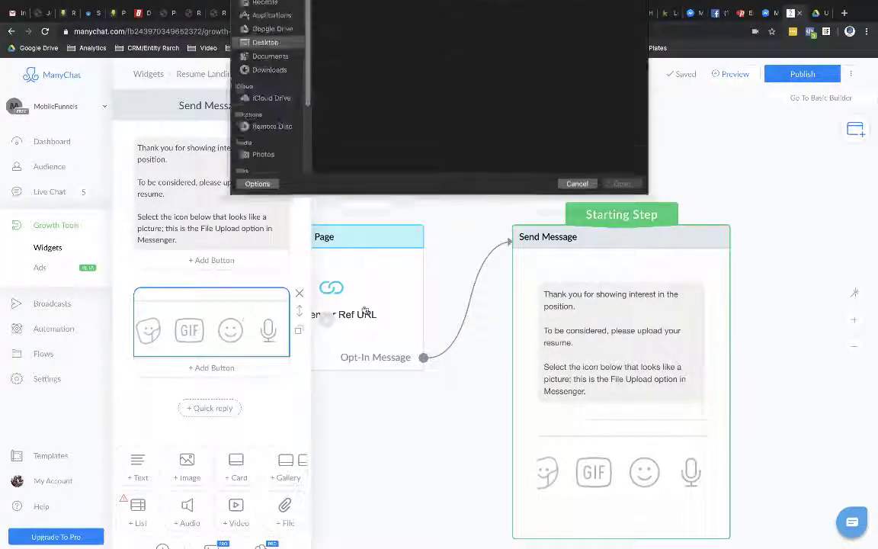
{"action": "left_click", "coordinate": [343, 46]}
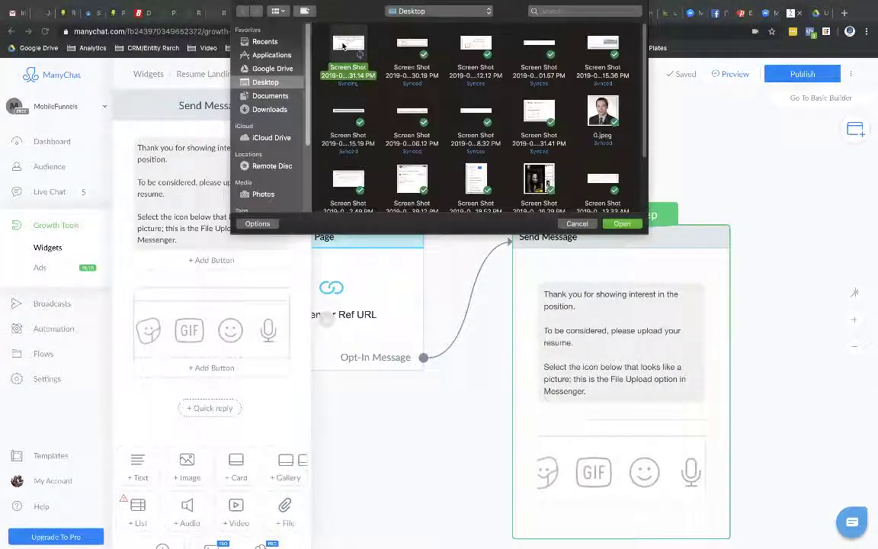
{"action": "left_click", "coordinate": [622, 223]}
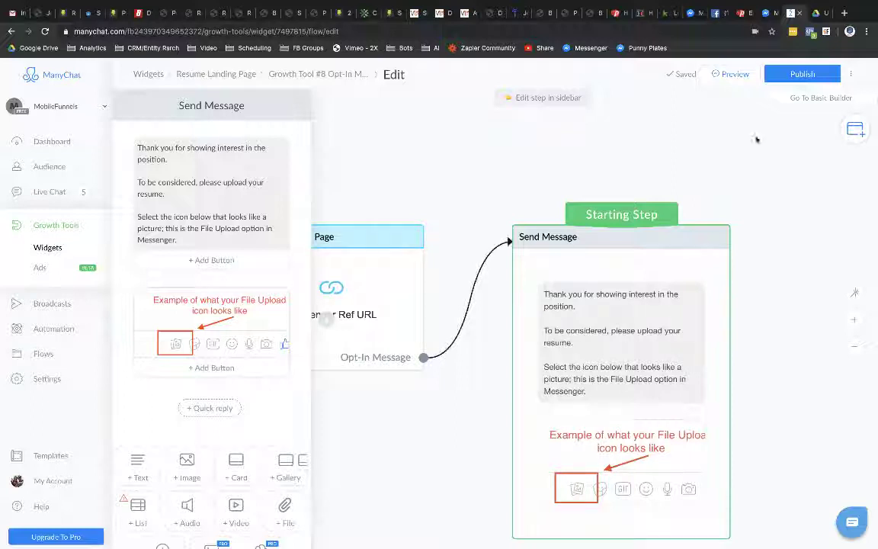
{"action": "left_click", "coordinate": [803, 73]}
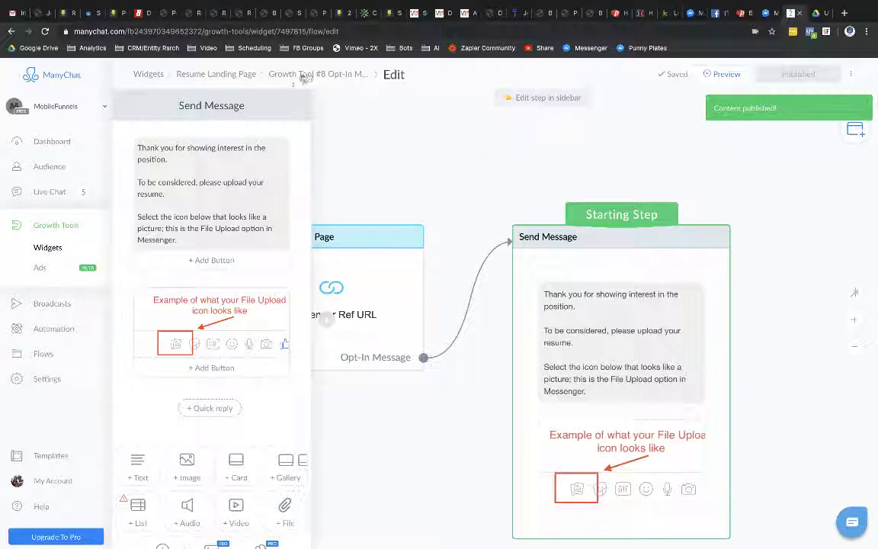
{"action": "left_click", "coordinate": [332, 77]}
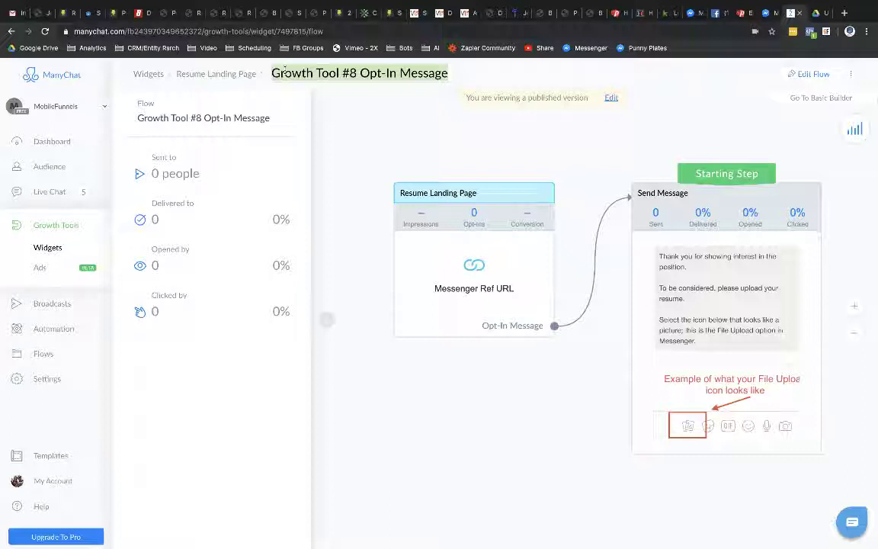
Step: Retitle the flow 'Resume Landing Page Flow' and return to editing its Send Message node
{"action": "type", "text": "Resume"}
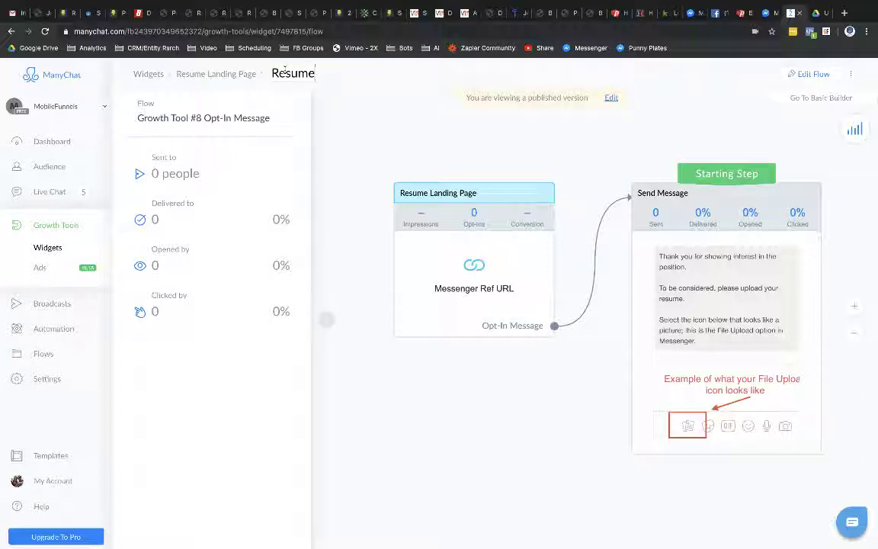
{"action": "type", "text": " Landing Pge"}
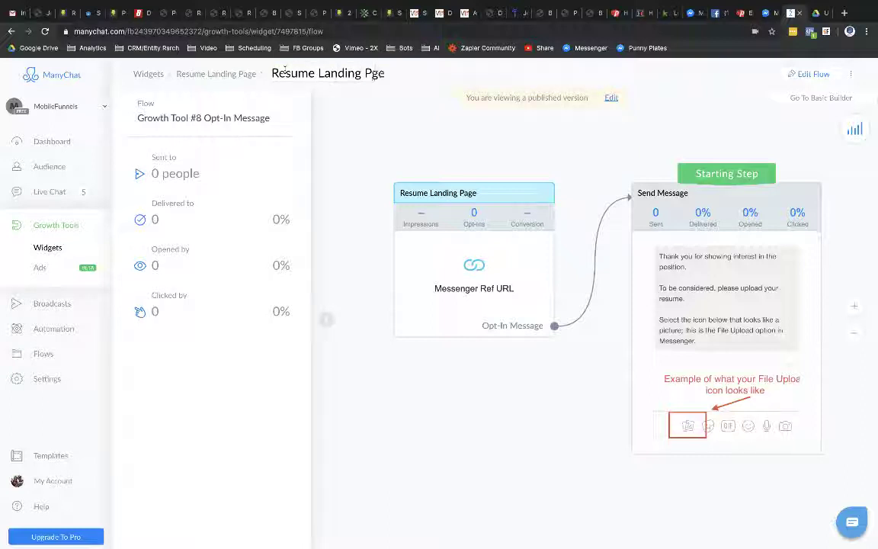
{"action": "key", "text": "BackSpace"}
{"action": "key", "text": "BackSpace"}
{"action": "type", "text": "age Flow"}
{"action": "left_click", "coordinate": [360, 116]}
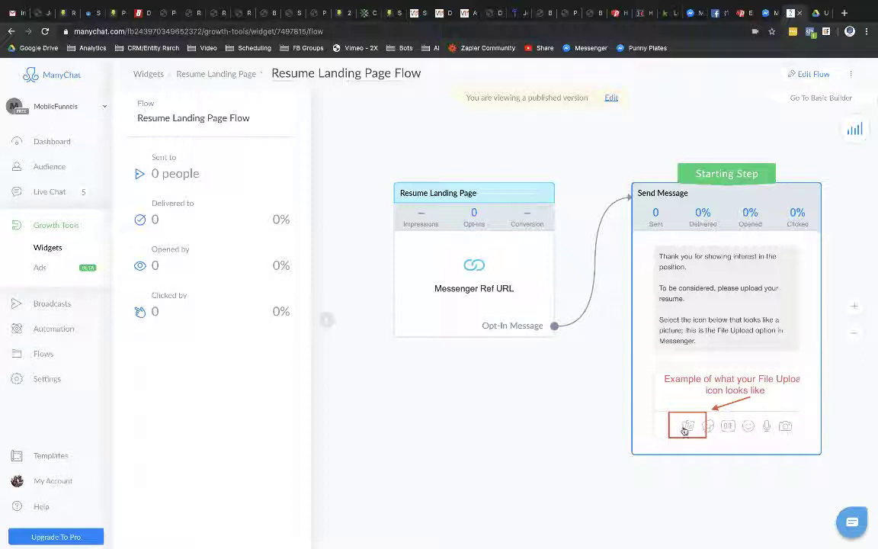
{"action": "left_click", "coordinate": [692, 331]}
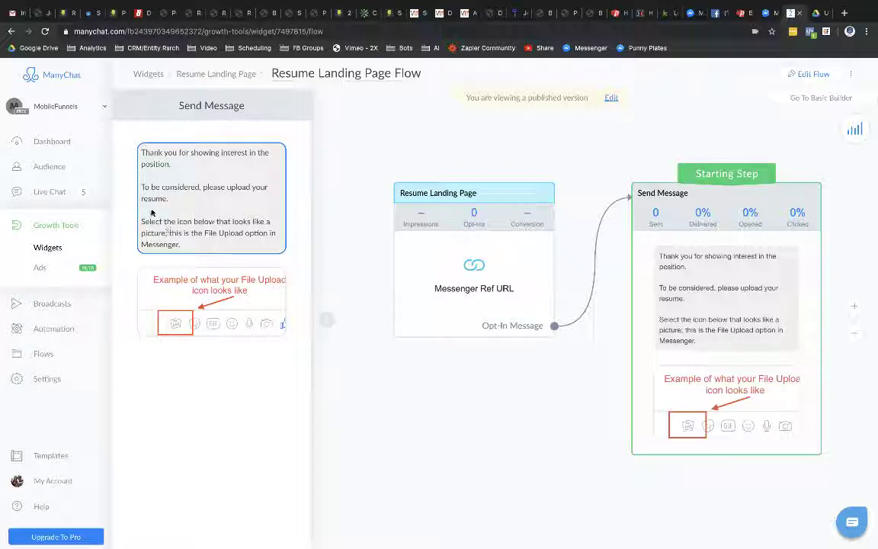
{"action": "left_click", "coordinate": [793, 74]}
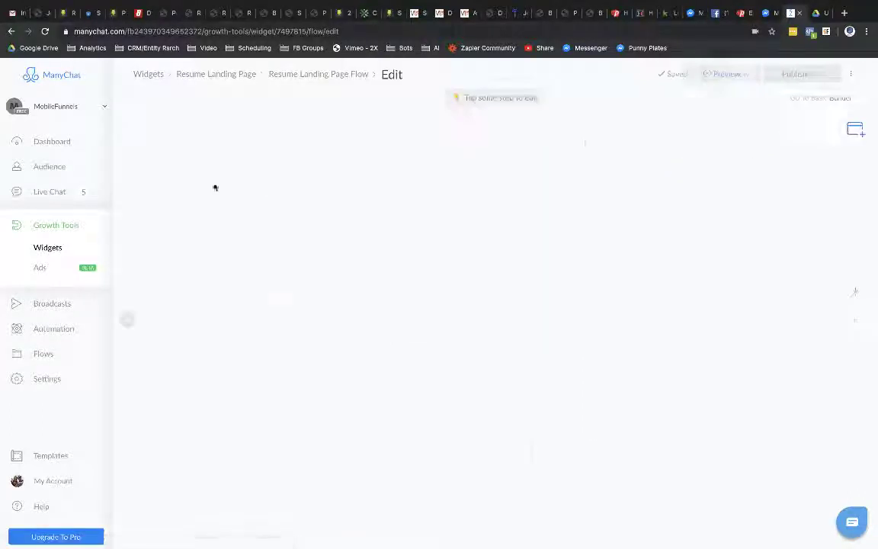
Step: Insert a 'To upload:' heading line before the Select line in the message
{"action": "left_click", "coordinate": [614, 294]}
{"action": "left_click", "coordinate": [153, 206]}
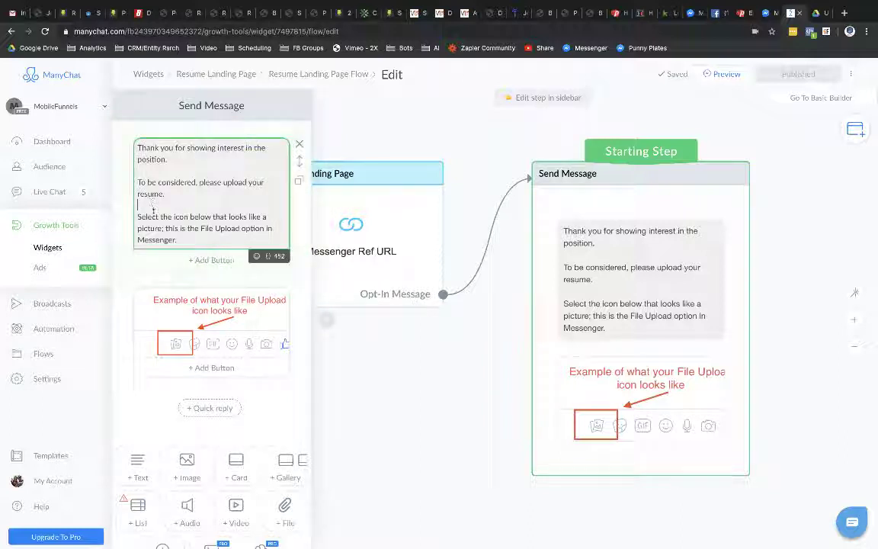
{"action": "key", "text": "Return"}
{"action": "type", "text": "To up"}
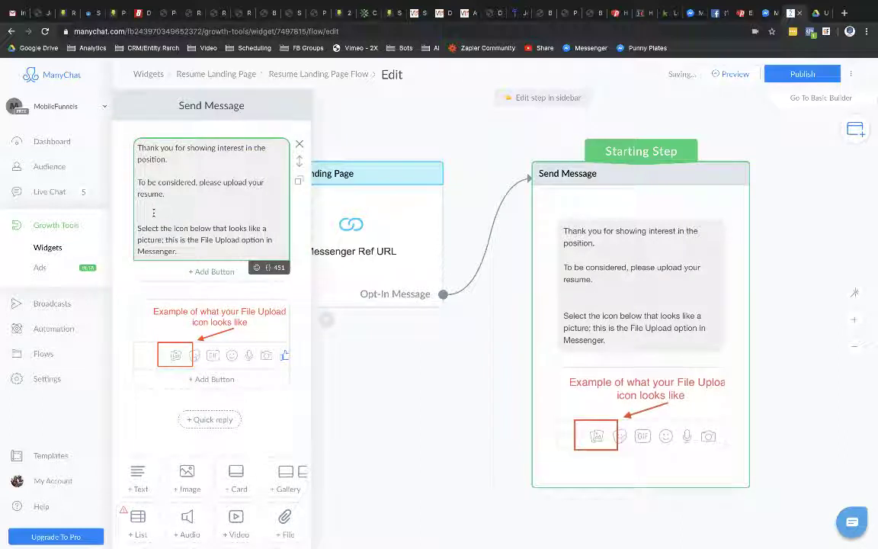
{"action": "type", "text": "load:"}
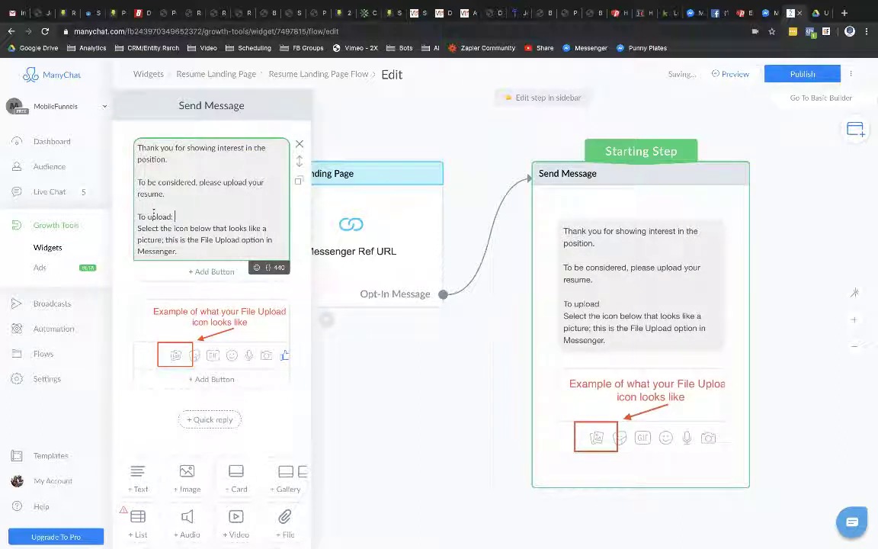
{"action": "key", "text": "Return"}
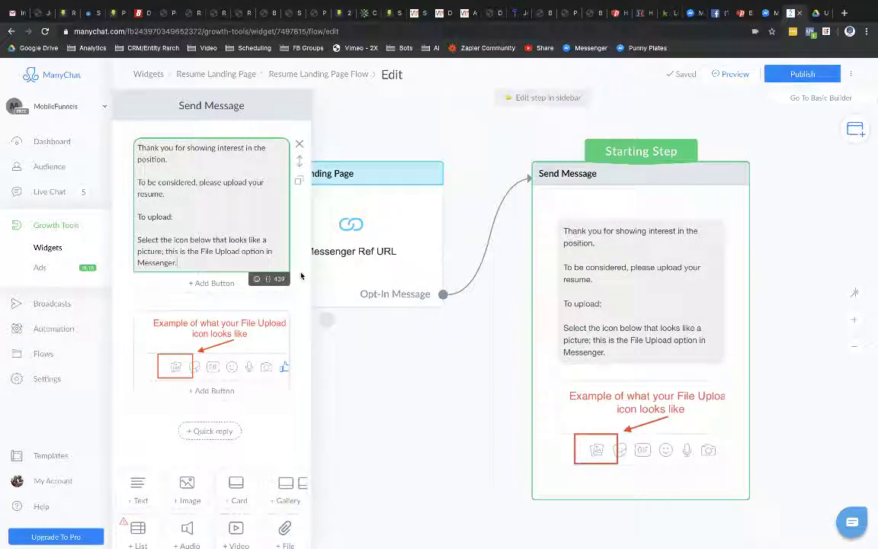
Step: Add step 2: locate the resume file on your computer and select it so Messenger uploads it
{"action": "key", "text": "Return"}
{"action": "key", "text": "Return"}
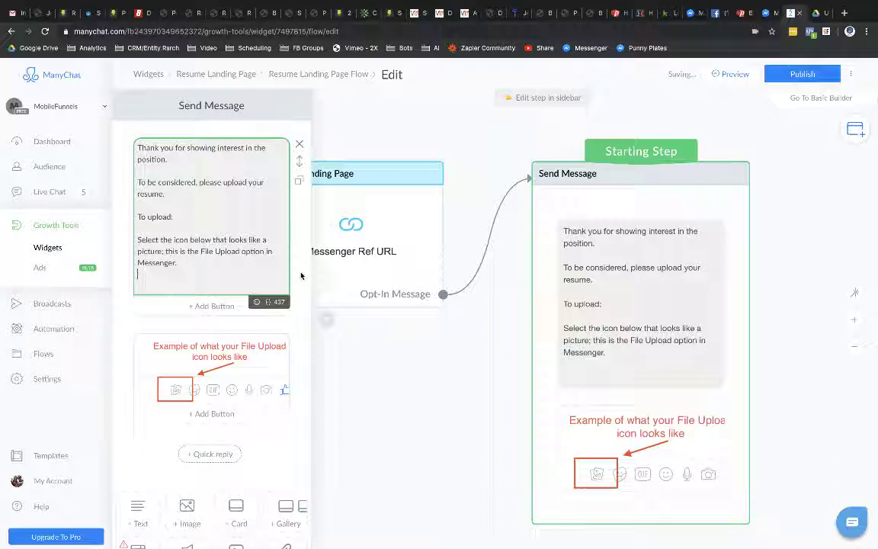
{"action": "type", "text": "1) "}
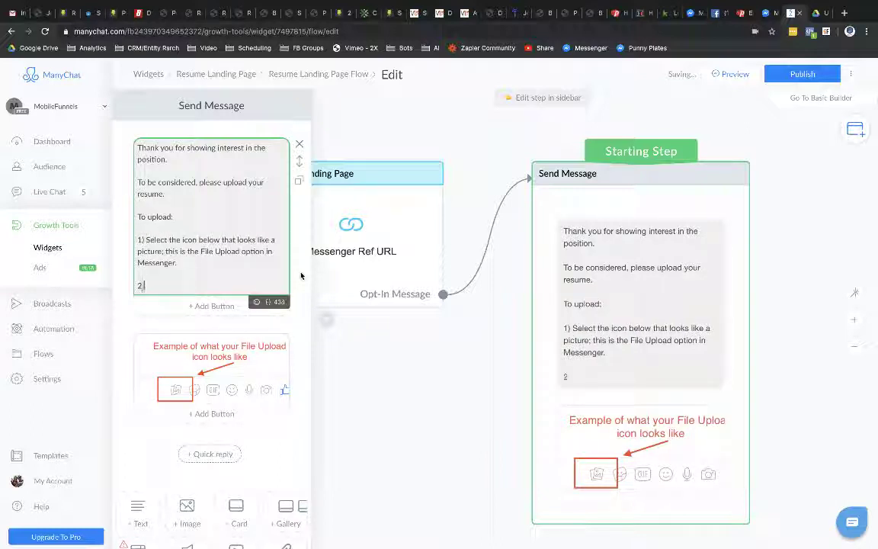
{"action": "type", "text": "2) Navigae"}
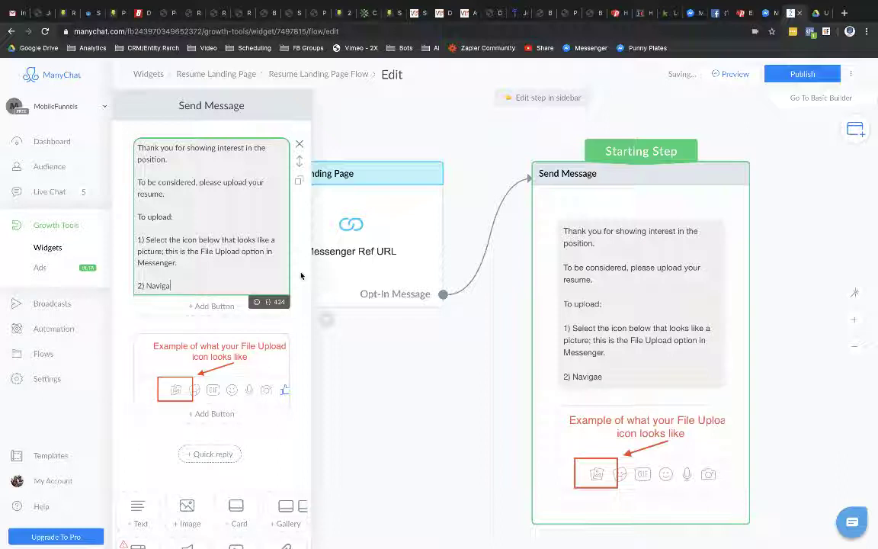
{"action": "type", "text": "teLocate"}
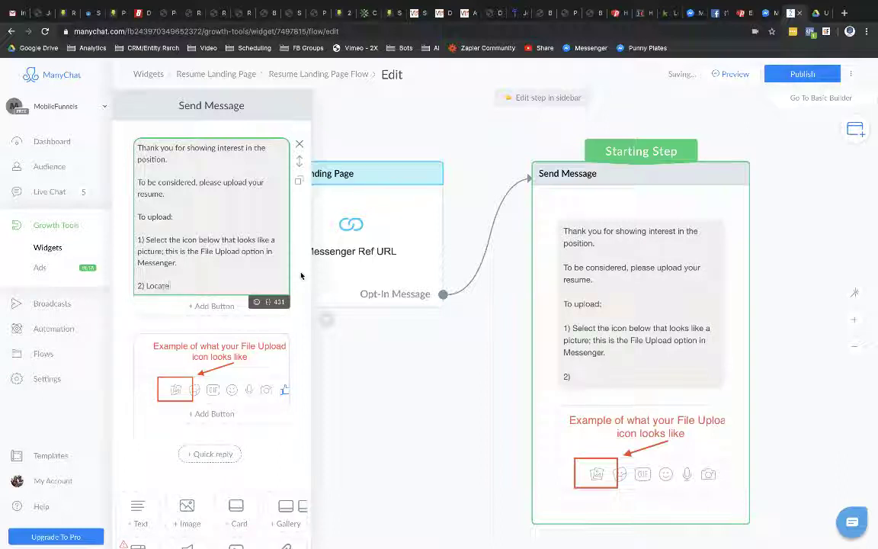
{"action": "type", "text": " your file on "}
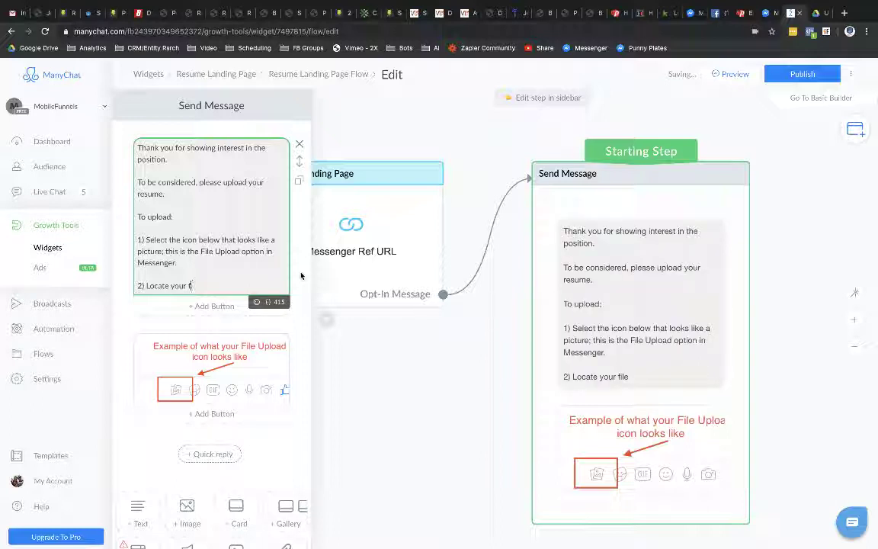
{"action": "type", "text": "resume file on your"}
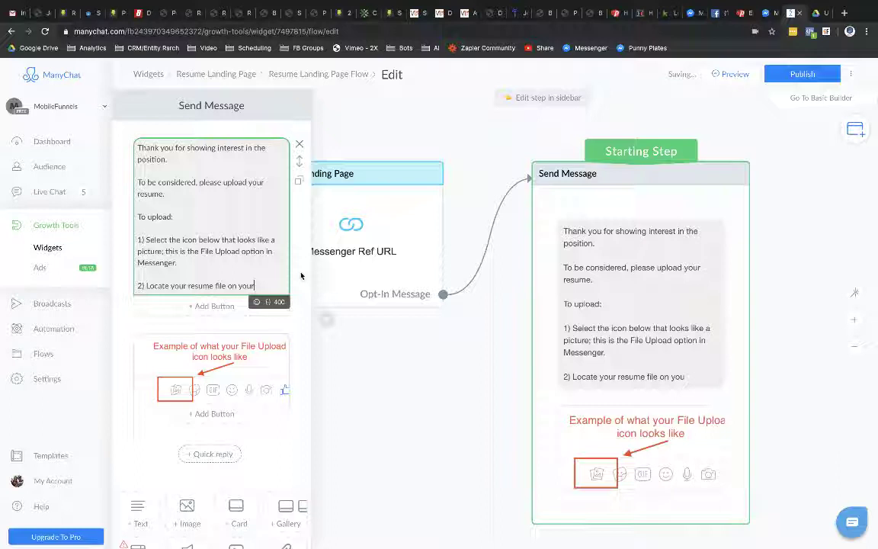
{"action": "type", "text": " computere"}
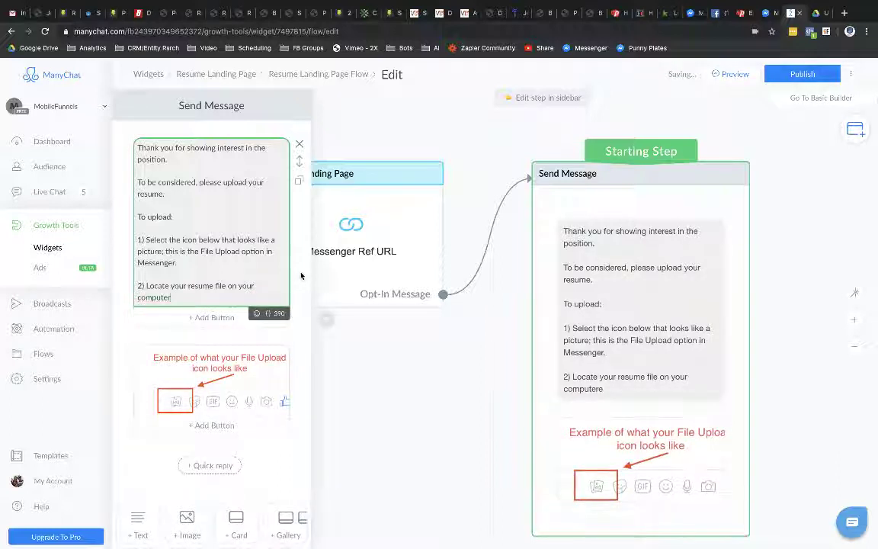
{"action": "key", "text": "BackSpace"}
{"action": "type", "text": ". Sel"}
{"action": "type", "text": "ect the file"}
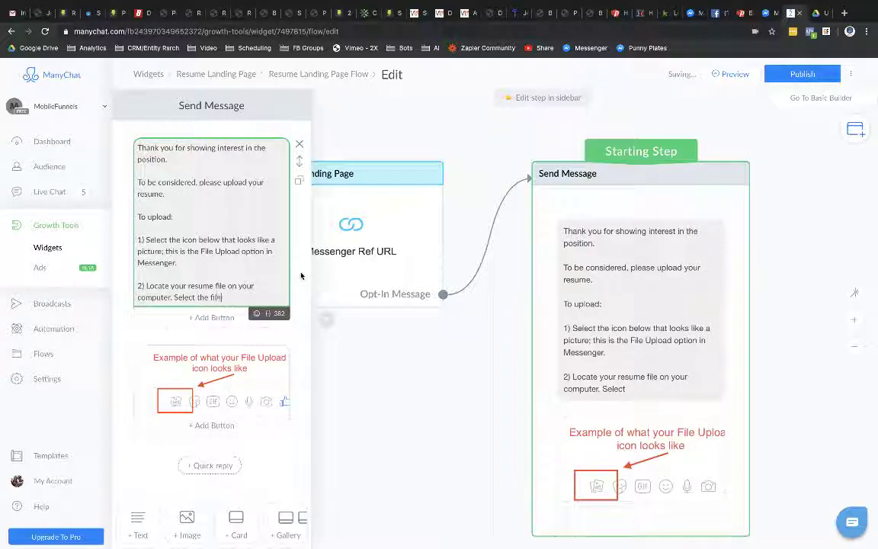
{"action": "type", "text": "; Messe"}
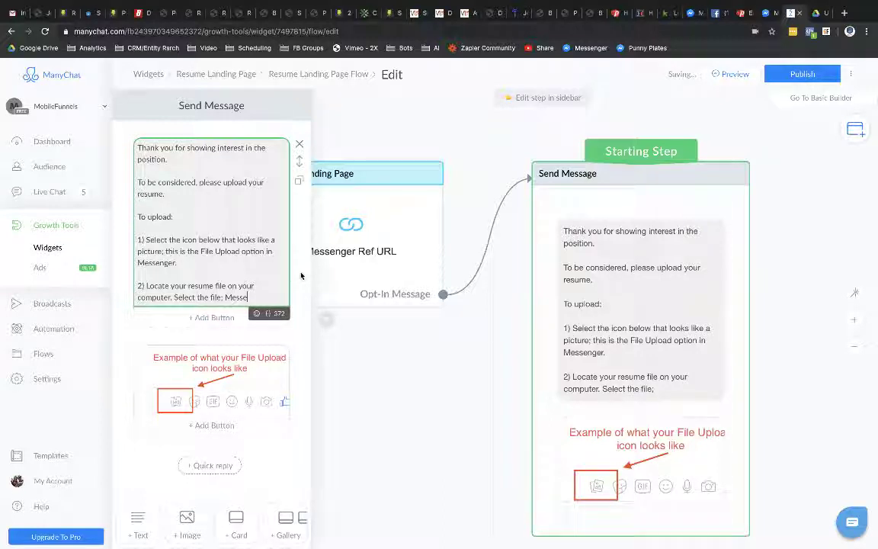
{"action": "type", "text": "nger will"}
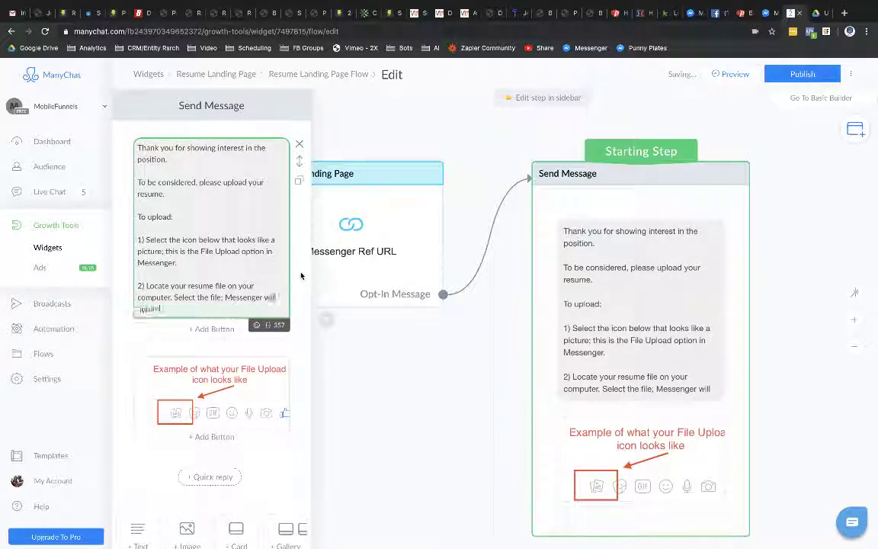
{"action": "type", "text": " automatically upload it to M"}
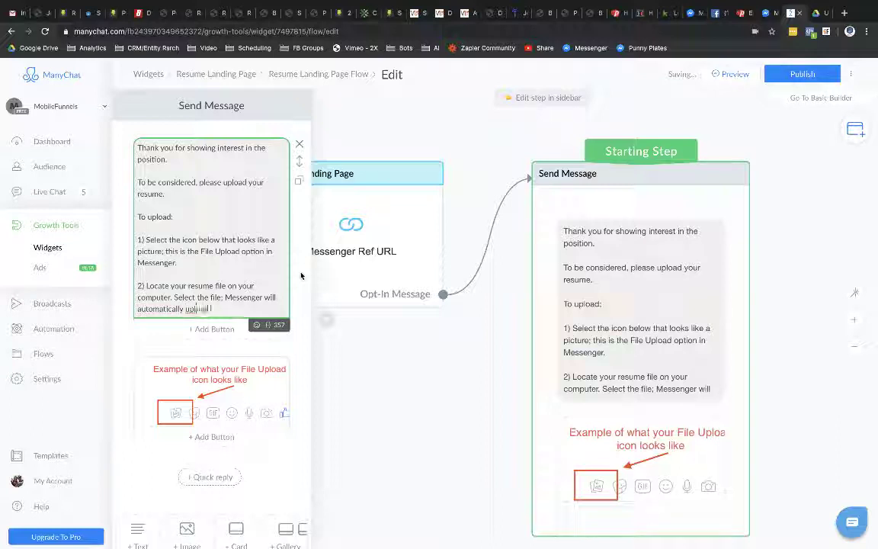
{"action": "type", "text": "e"}
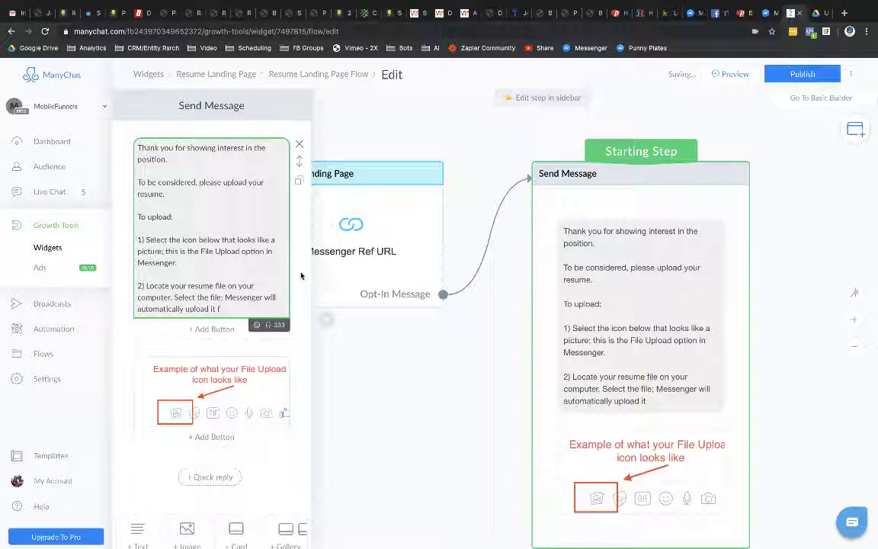
{"action": "type", "text": "u."}
Step: Add step 3 'Tada! You should now see your file in Messenger.' and a closing 'That's it!' line
{"action": "key", "text": "Return"}
{"action": "key", "text": "Return"}
{"action": "type", "text": "3)"}
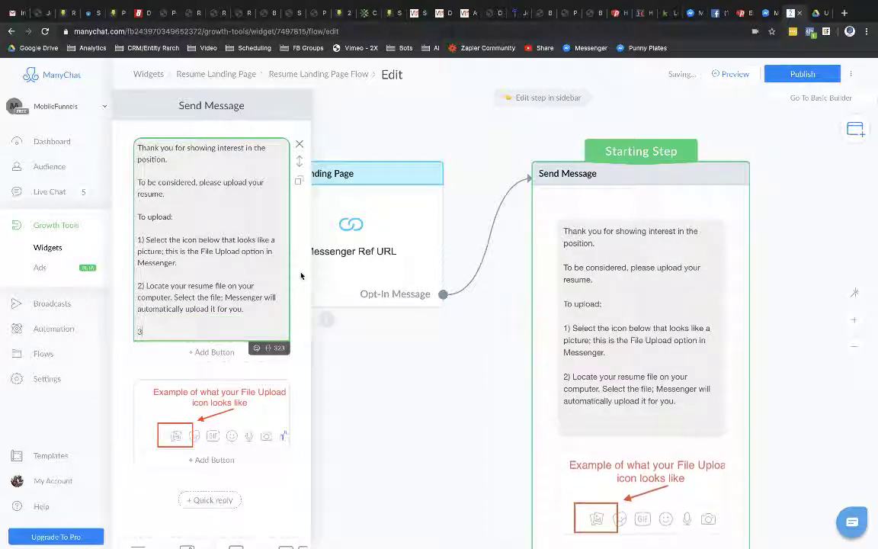
{"action": "type", "text": " Tada"}
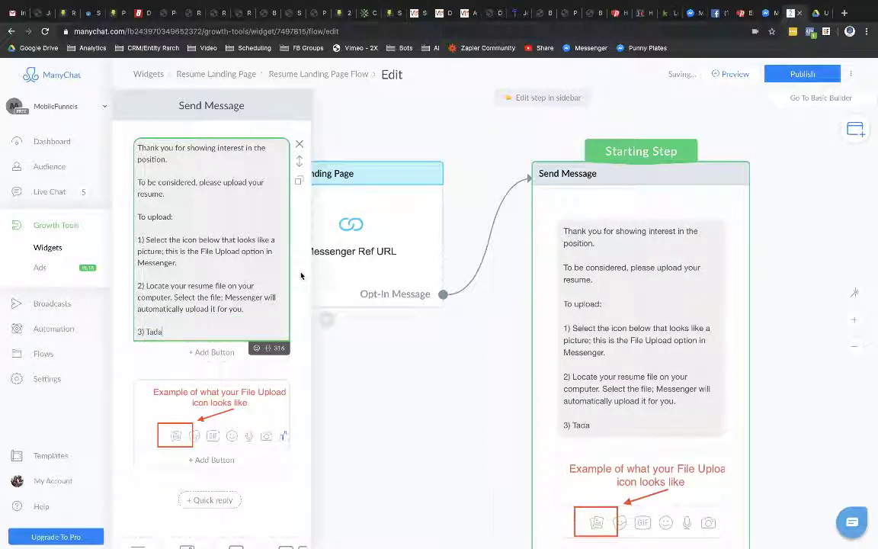
{"action": "type", "text": "! You should now see y"}
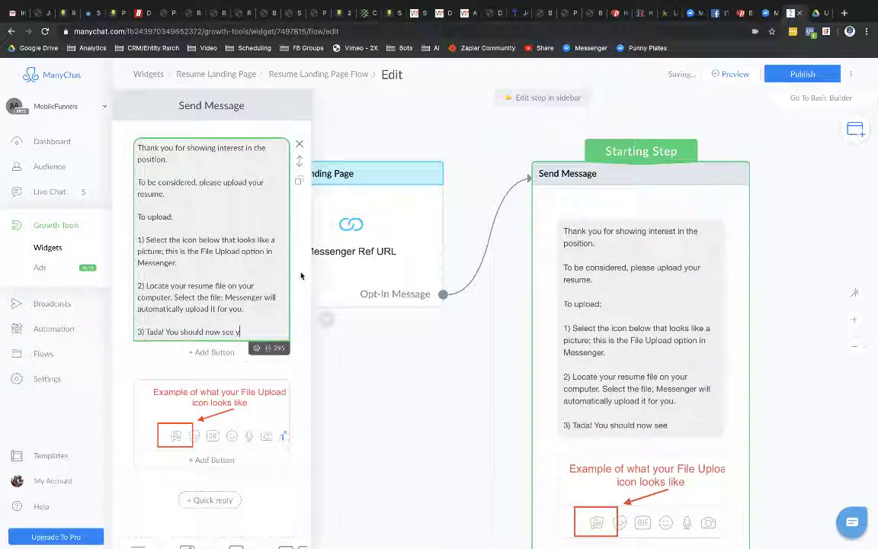
{"action": "type", "text": "our file in Messenger."}
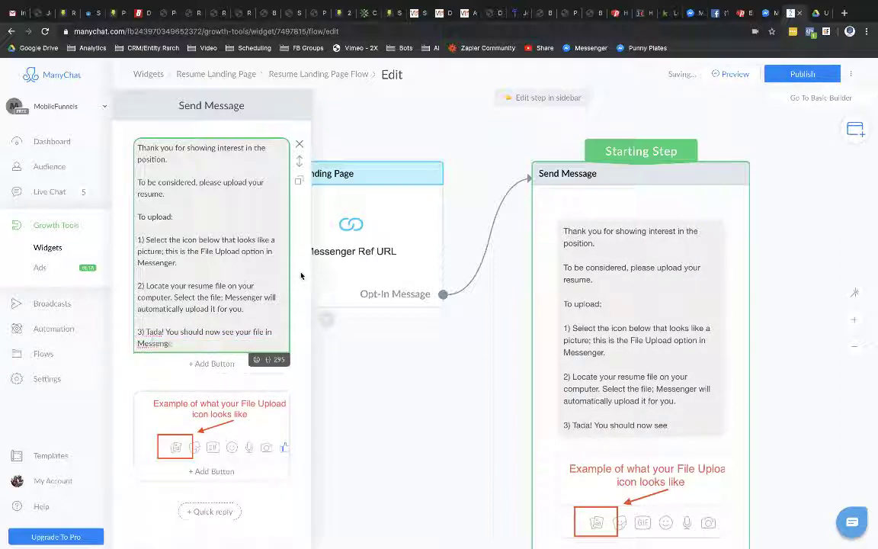
{"action": "key", "text": "Return"}
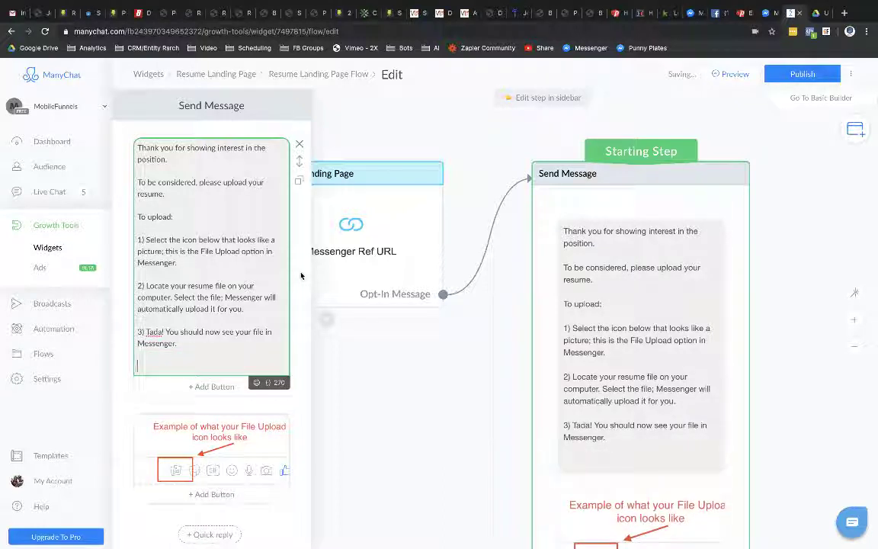
{"action": "type", "text": "That's it!"}
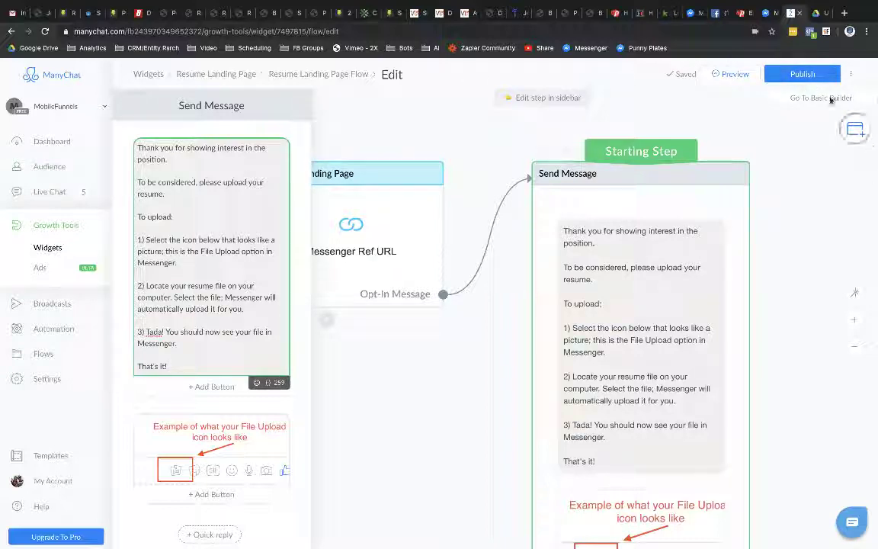
Step: Publish the flow and open the Resume Landing Page growth tool's Ref URL setup ending ref=resume
{"action": "left_click", "coordinate": [802, 76]}
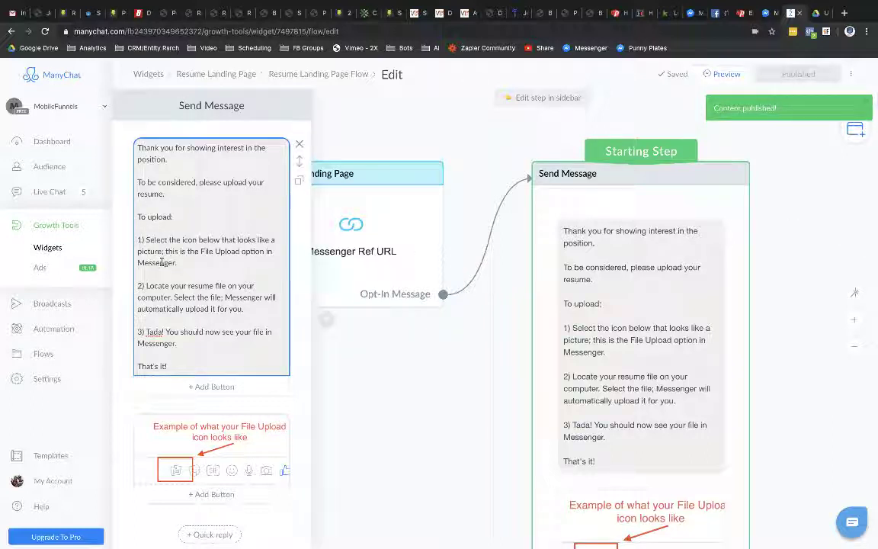
{"action": "left_click", "coordinate": [56, 227]}
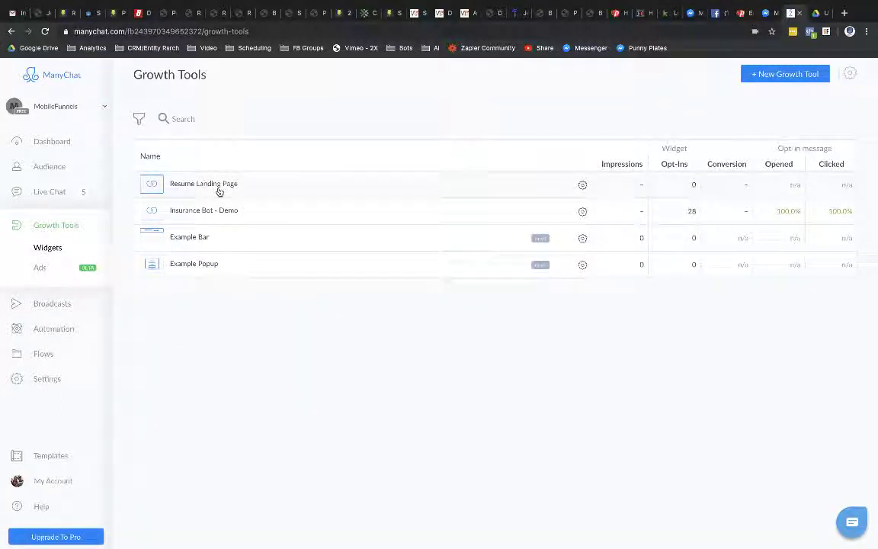
{"action": "left_click", "coordinate": [319, 191]}
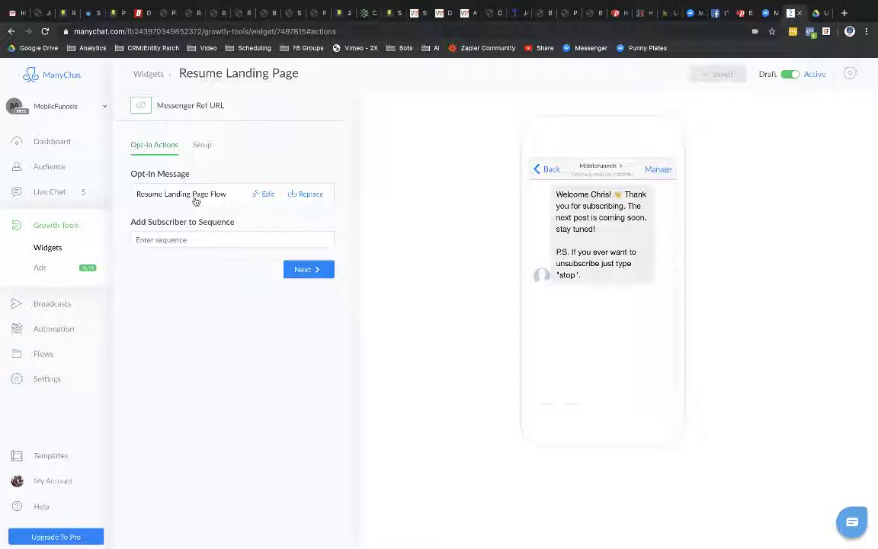
{"action": "left_click", "coordinate": [309, 269]}
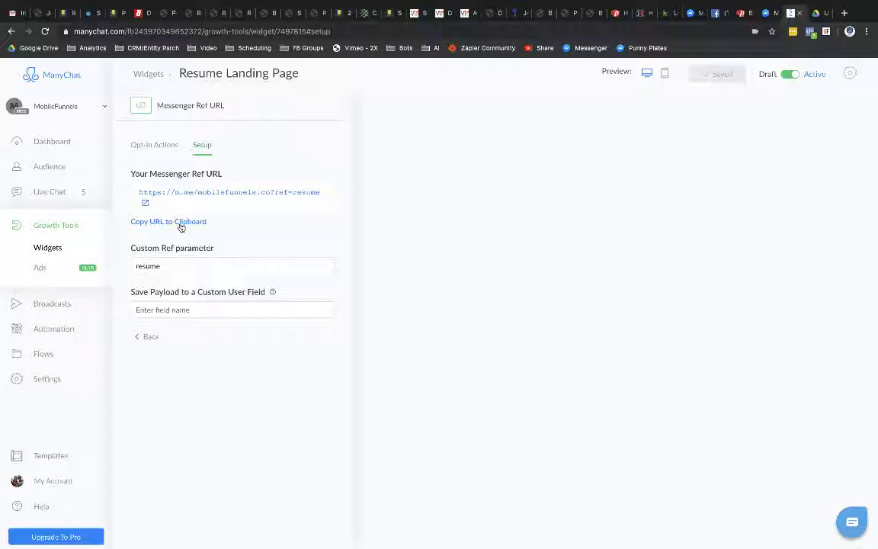
Step: Re-save the Thank You Template redirecting to the ref=resume Messenger link, cross-checking the ManyChat URL
{"action": "left_click", "coordinate": [741, 13]}
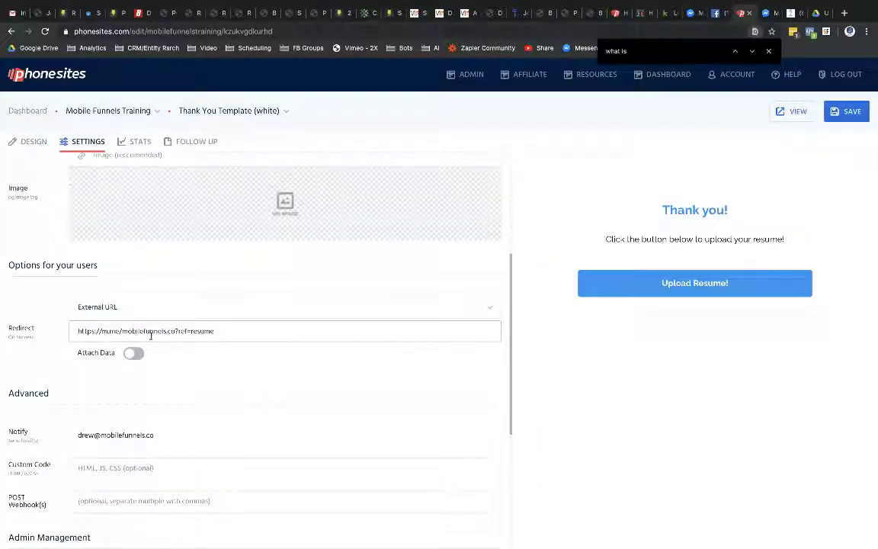
{"action": "left_click", "coordinate": [851, 111]}
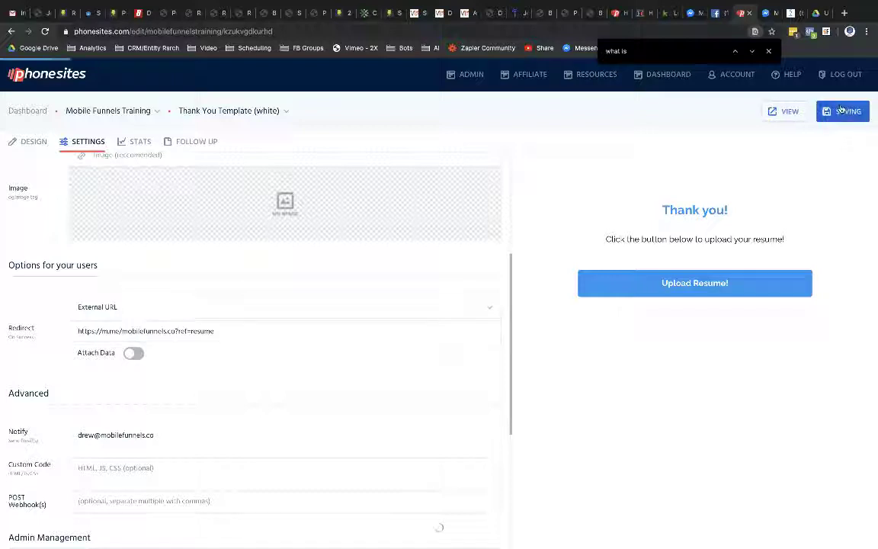
{"action": "left_click", "coordinate": [793, 13]}
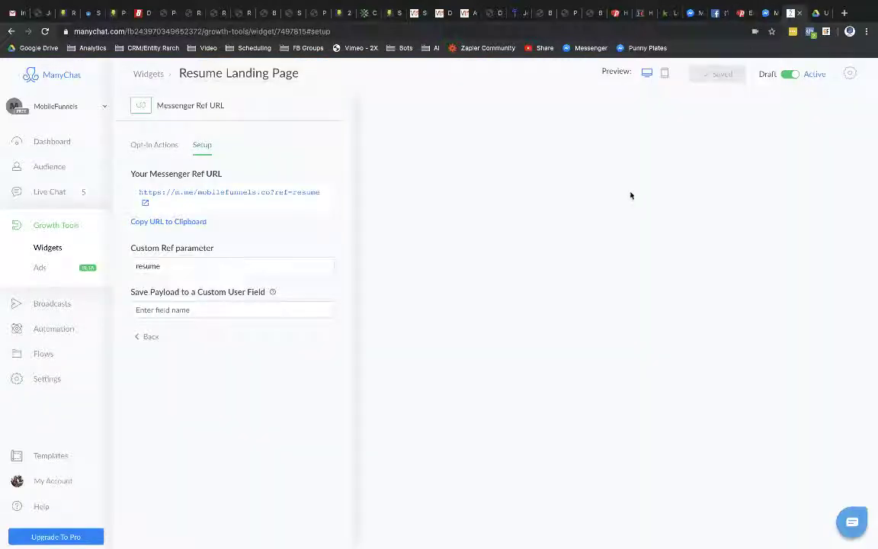
{"action": "left_click", "coordinate": [738, 13]}
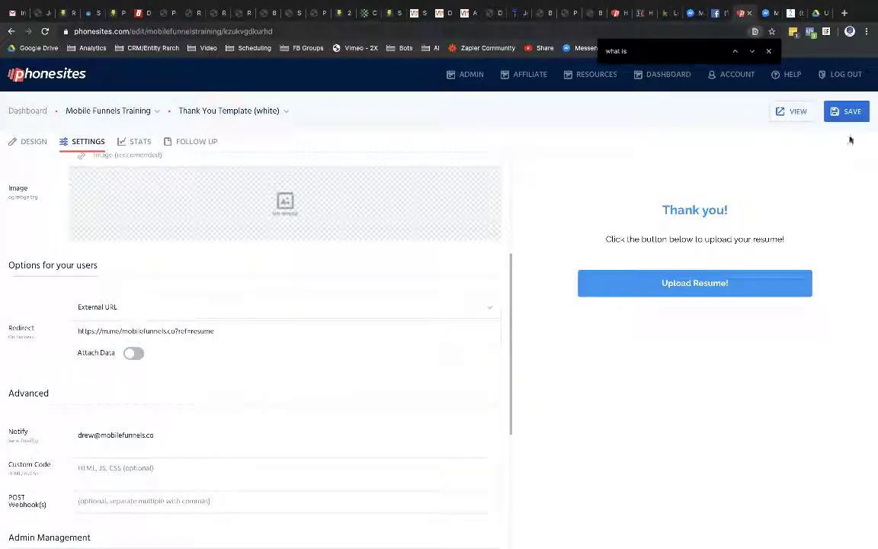
Step: Open the live thank-you page and send the istockphoto image from the Desktop to the Messenger bot
{"action": "left_click", "coordinate": [804, 118]}
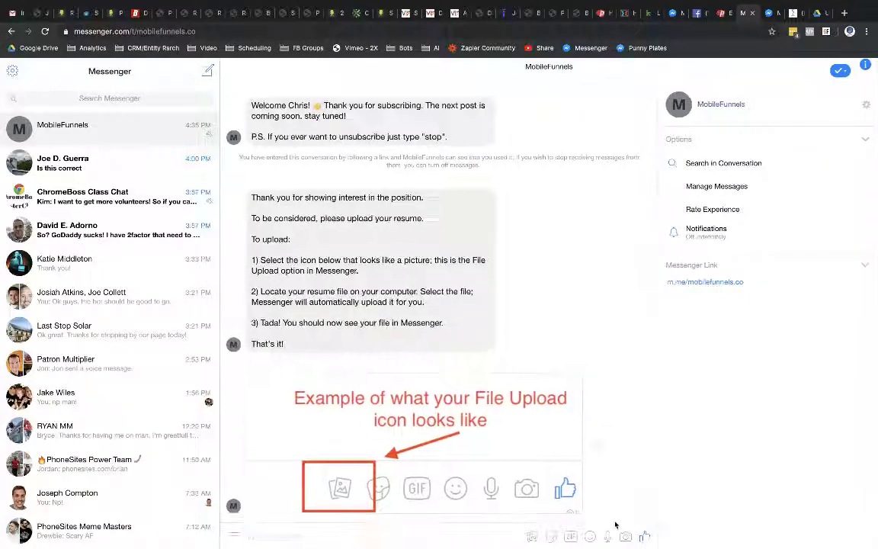
{"action": "left_click", "coordinate": [533, 538]}
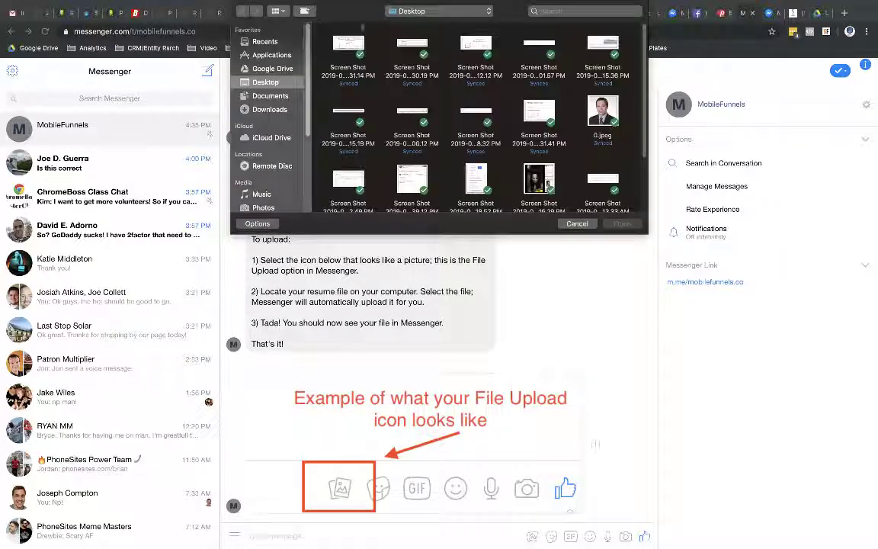
{"action": "scroll", "coordinate": [473, 115], "scroll_direction": "down", "scroll_amount": 2}
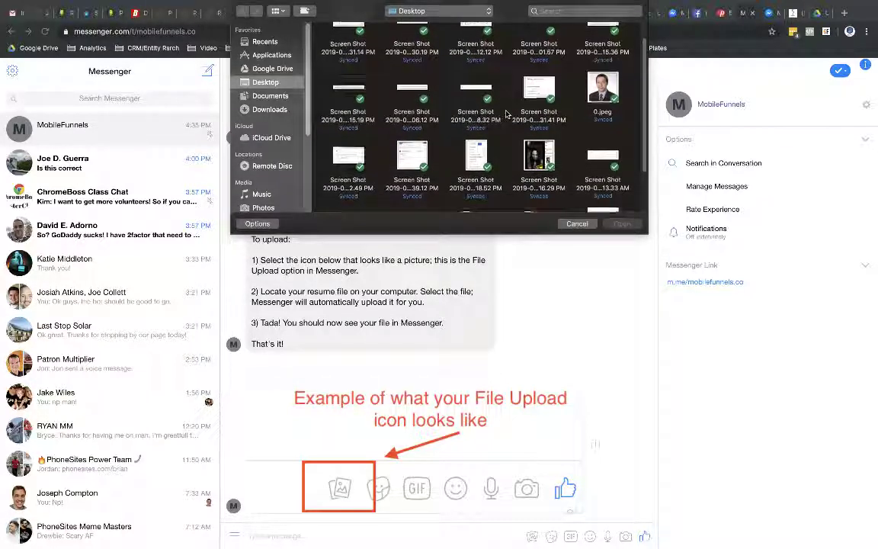
{"action": "left_click", "coordinate": [359, 174]}
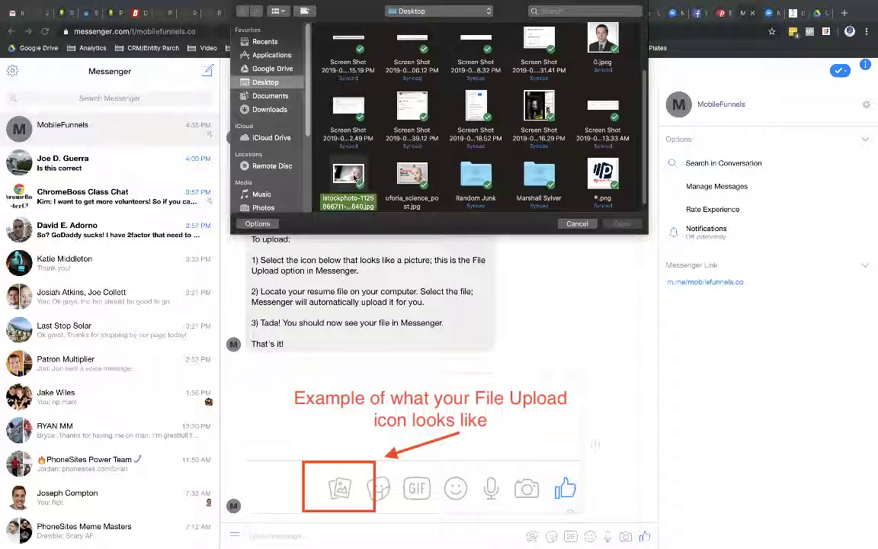
{"action": "left_click", "coordinate": [622, 224]}
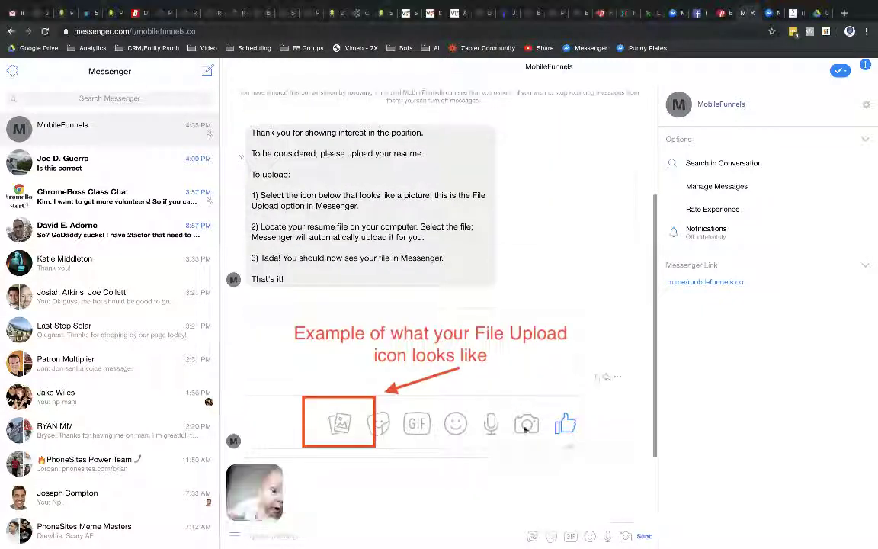
{"action": "left_click", "coordinate": [645, 538]}
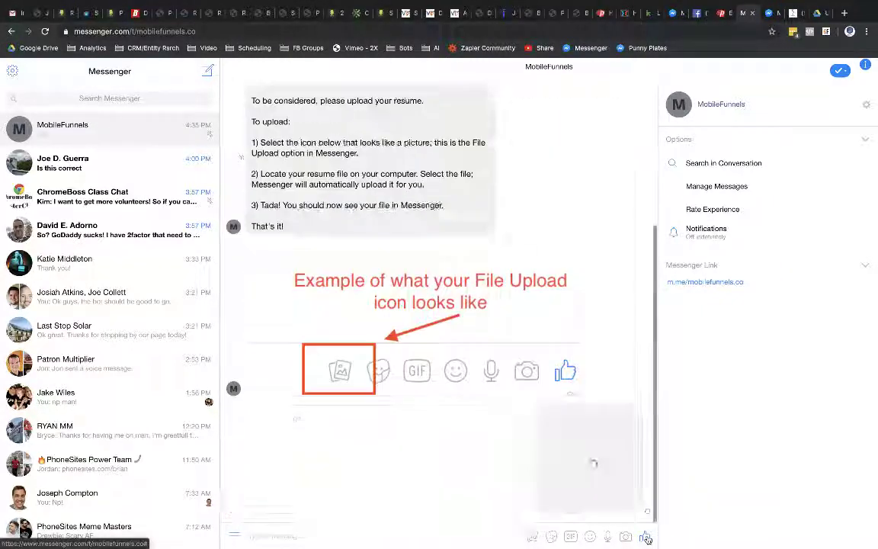